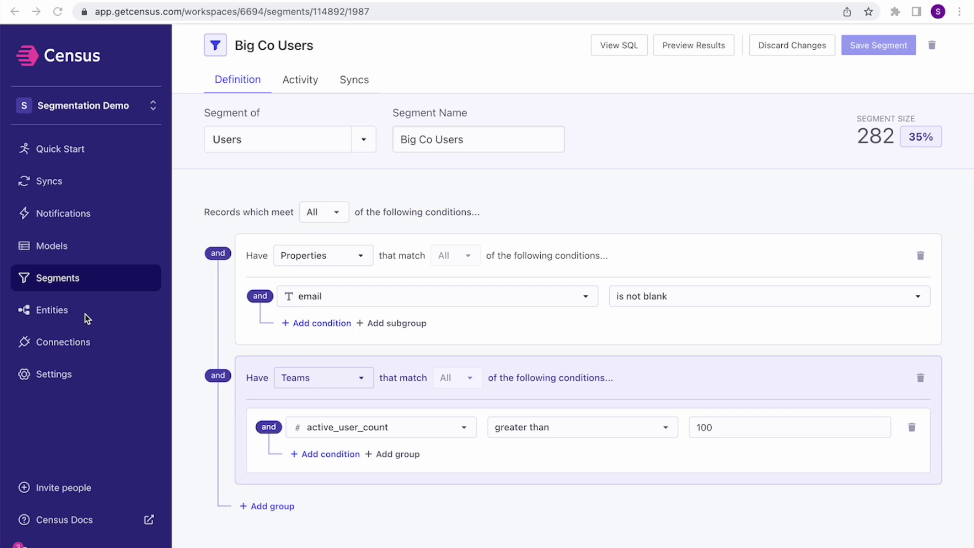
Step: Open the Entities library, review the Users relationship to Teams, and add a new entity
left_click(72, 310)
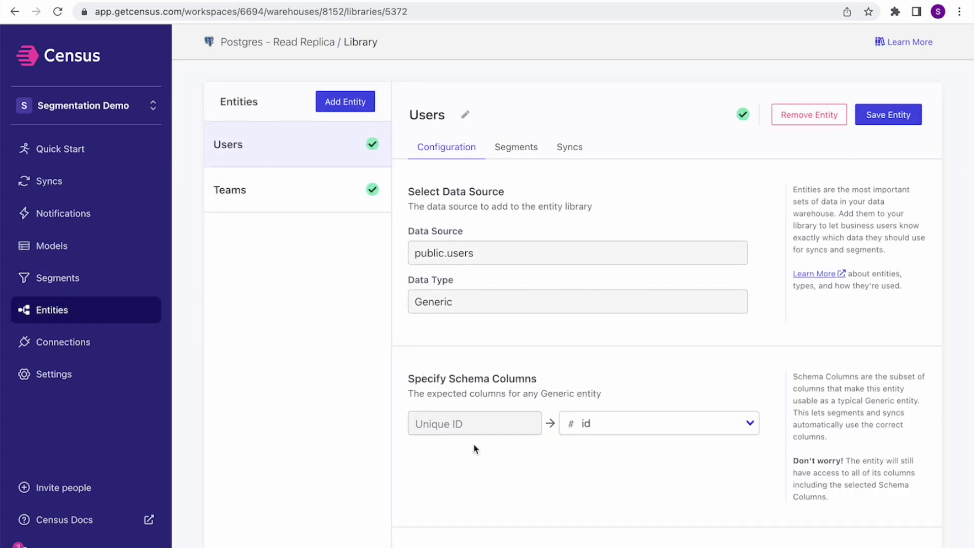
scroll(473, 447, "down", 4)
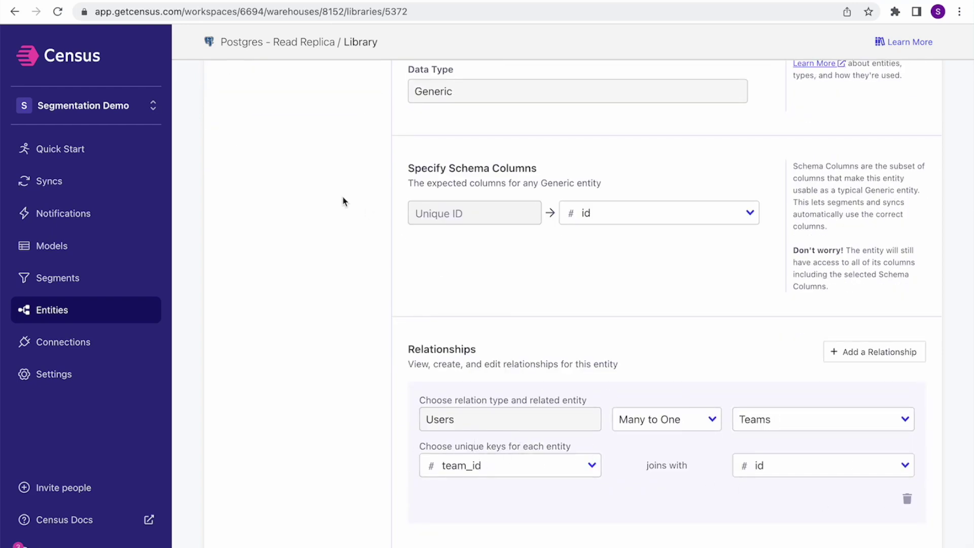
scroll(342, 199, "up", 4)
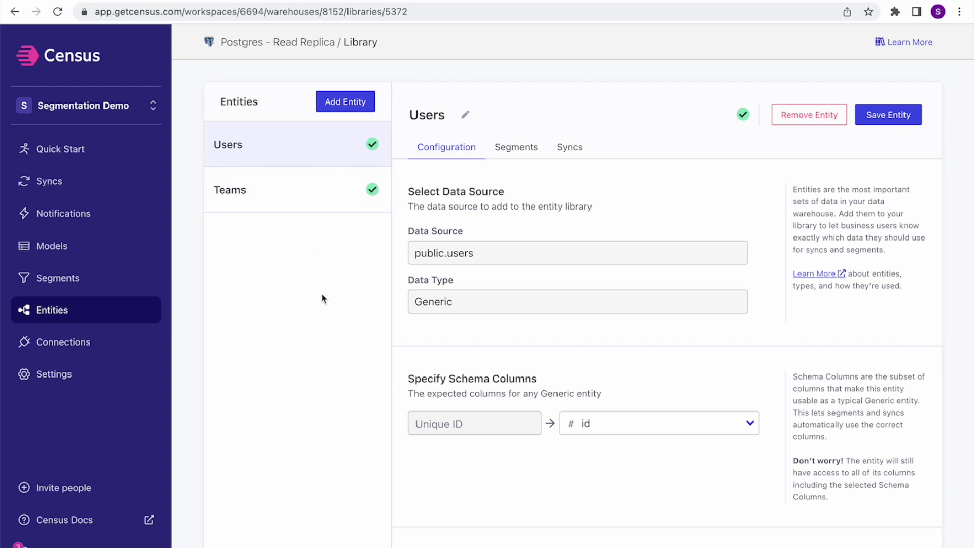
left_click(361, 108)
Step: Base the new entity on public.user_events and rename it 'App Events'
left_click(480, 260)
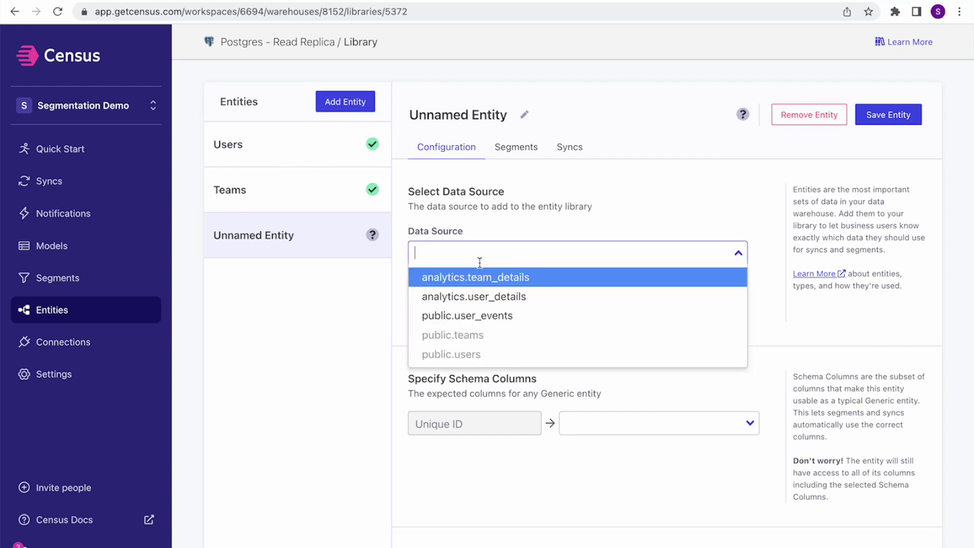
left_click(483, 315)
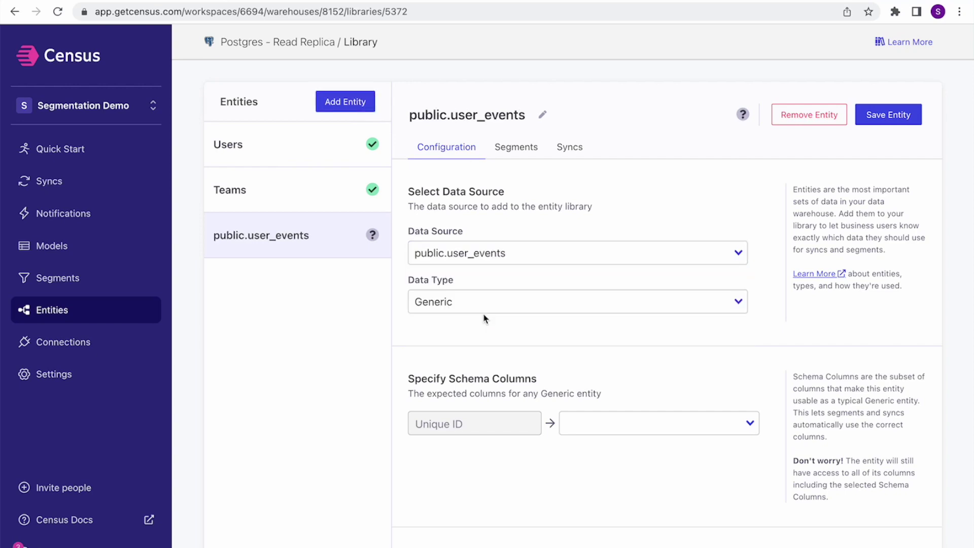
left_click(543, 116)
type("Events")
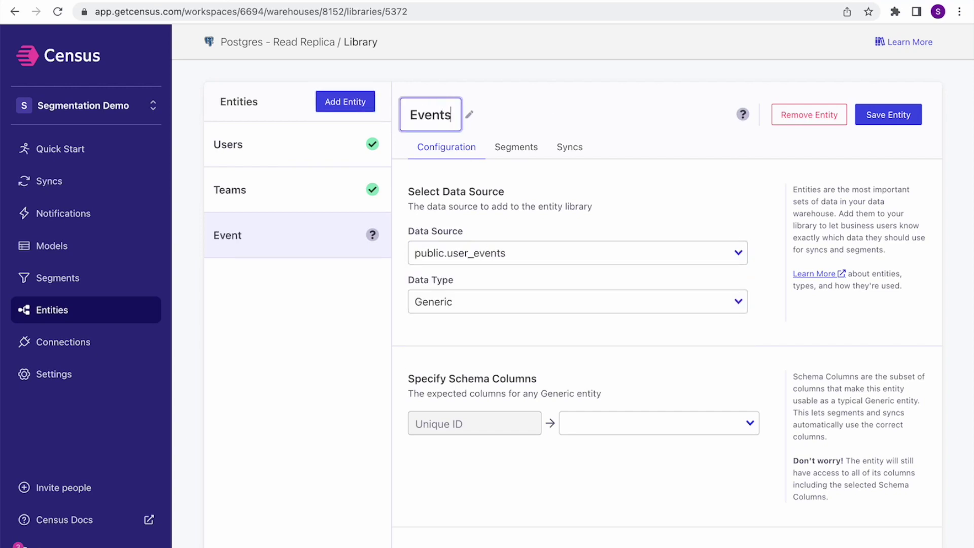
left_click(411, 115)
type("App")
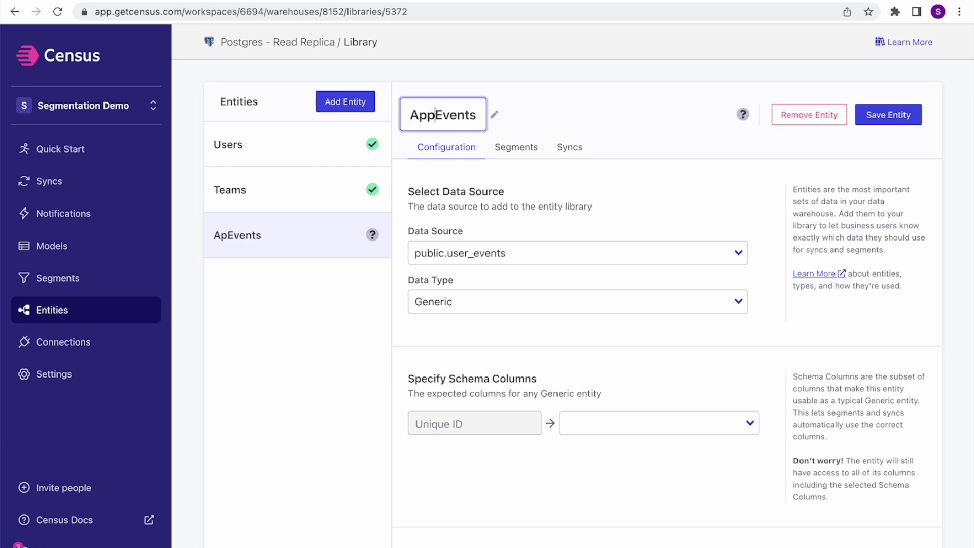
key("Return")
Step: Make App Events an Event type, mapping Unique ID to id, Event Name to name, Event Timestamp to time
left_click(505, 300)
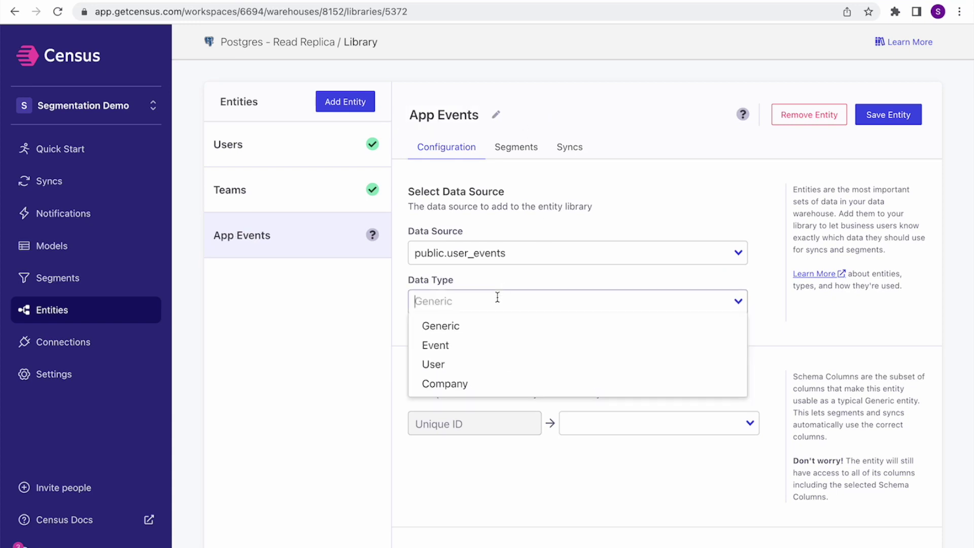
left_click(476, 345)
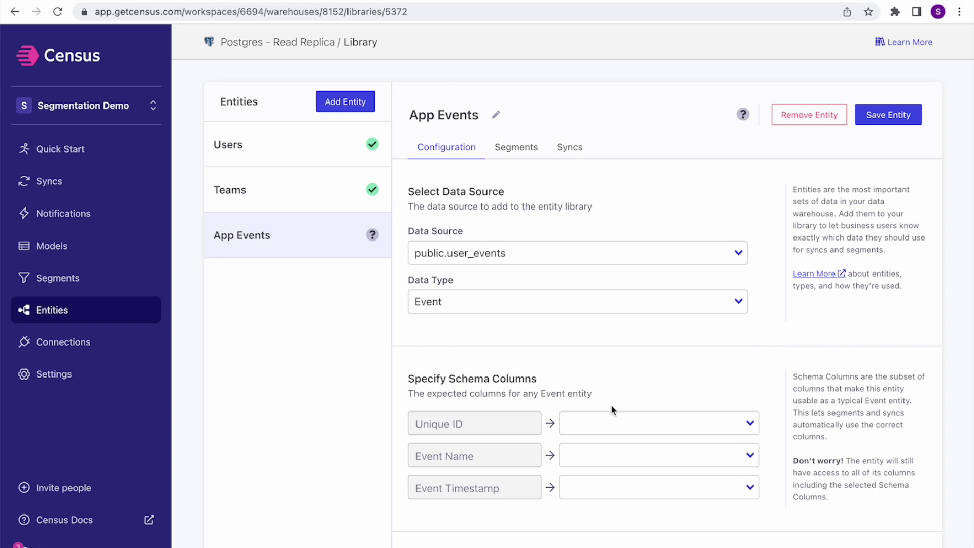
scroll(611, 417, "down", 2)
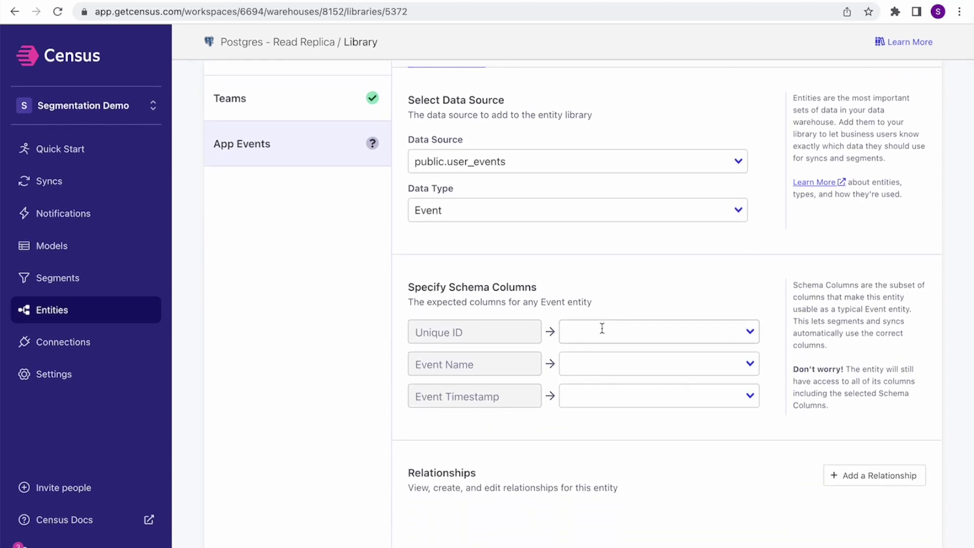
left_click(602, 328)
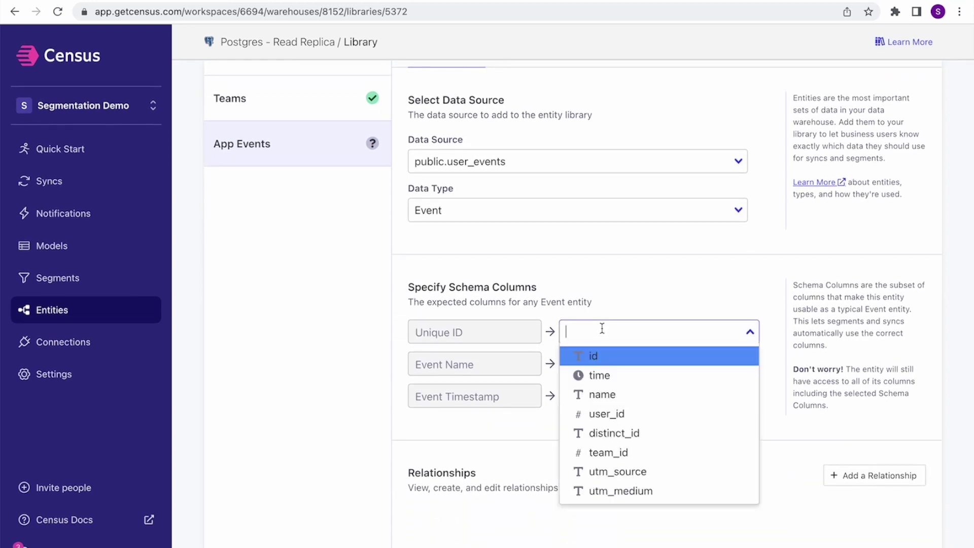
left_click(604, 355)
left_click(604, 357)
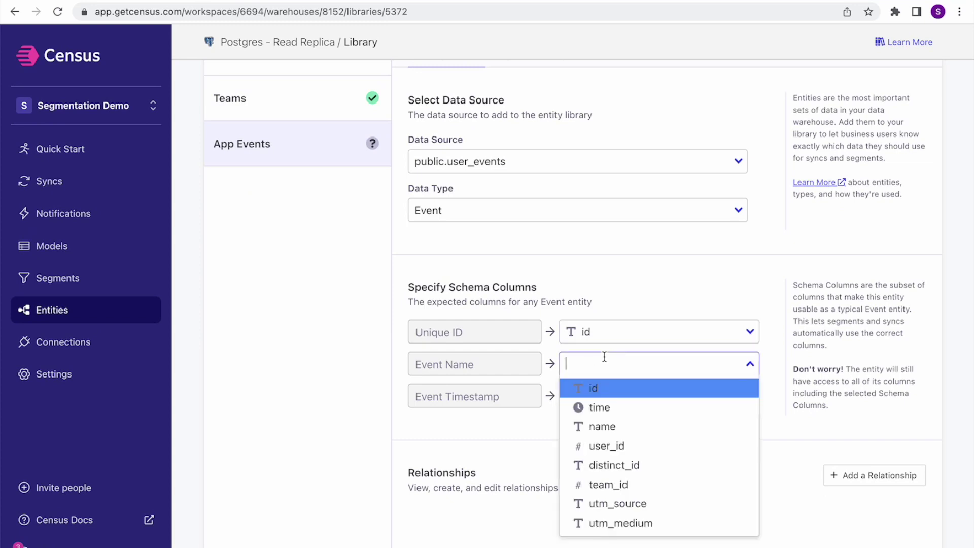
left_click(615, 425)
left_click(606, 396)
left_click(610, 438)
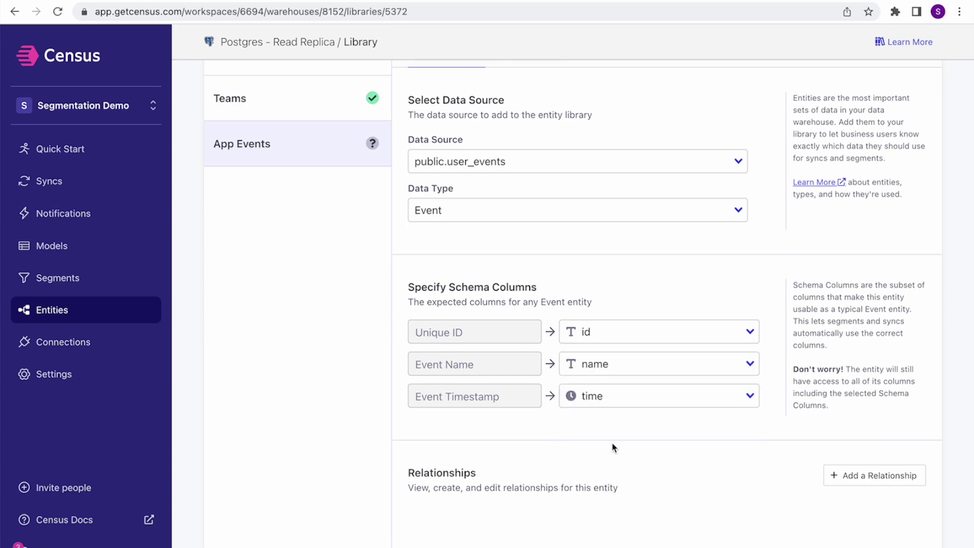
left_click(875, 479)
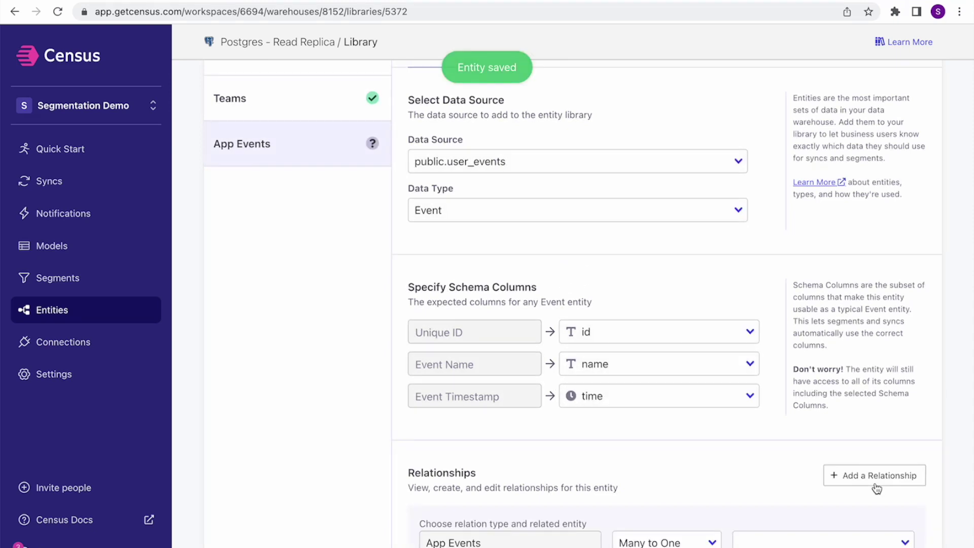
Step: Add a Many to One relationship from App Events to Users on user_id = id, then save App Events
scroll(638, 468, "down", 3)
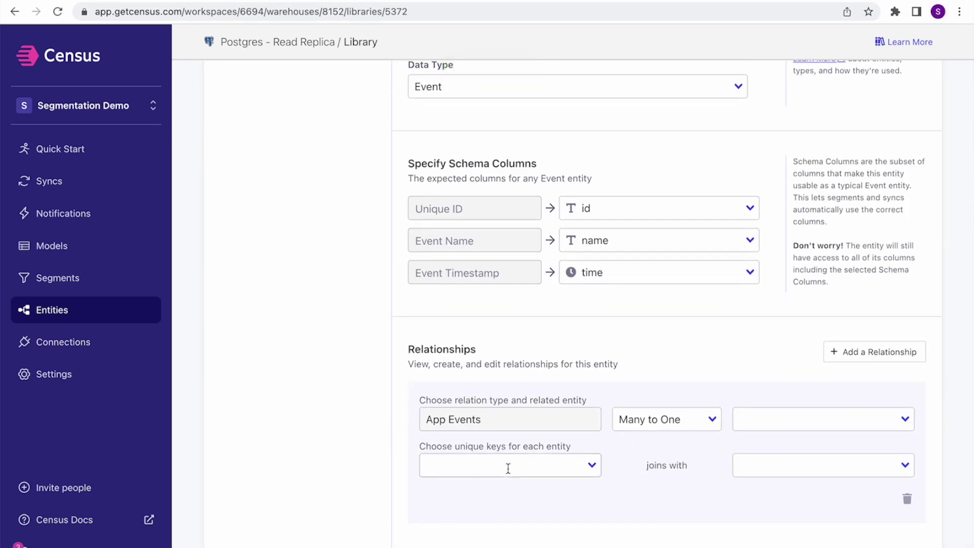
left_click(788, 428)
left_click(775, 461)
left_click(483, 465)
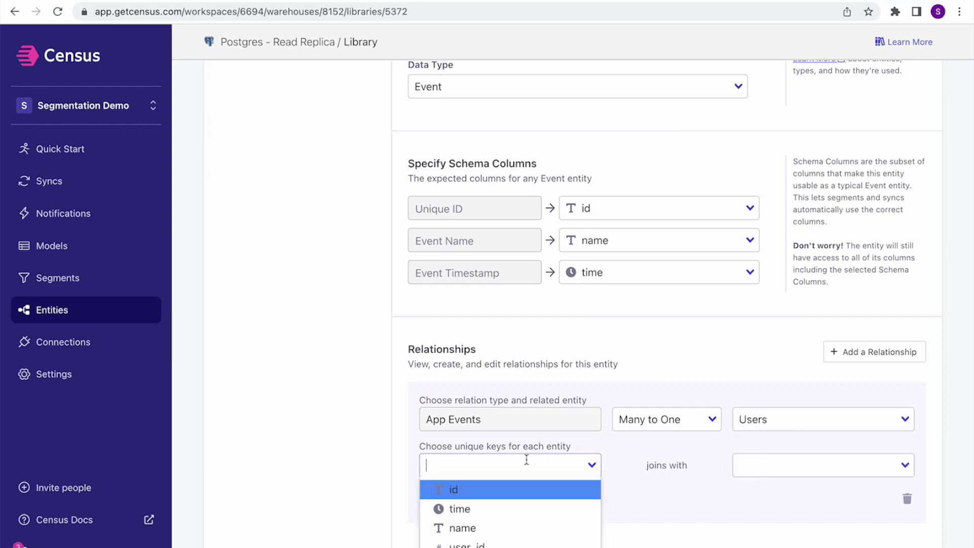
left_click(482, 543)
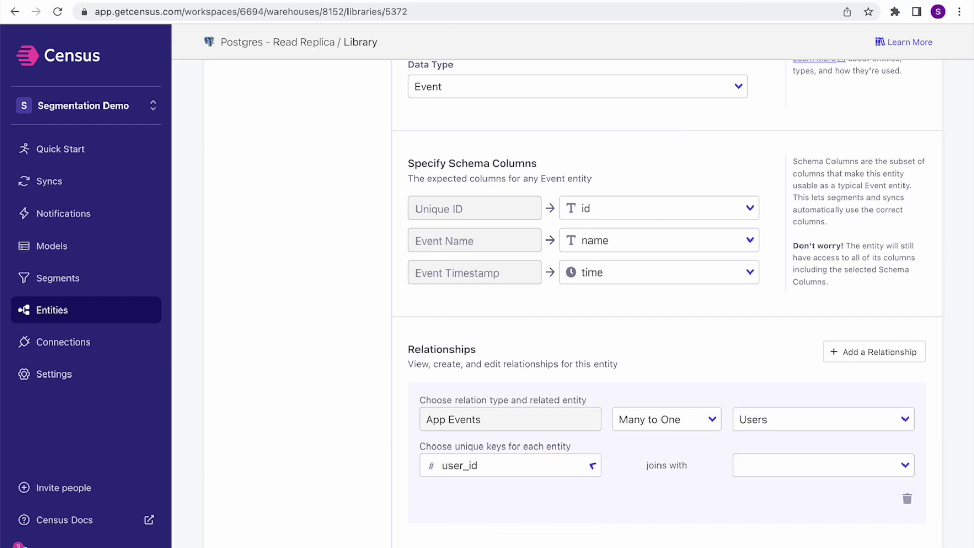
left_click(766, 472)
left_click(767, 489)
scroll(776, 393, "up", 5)
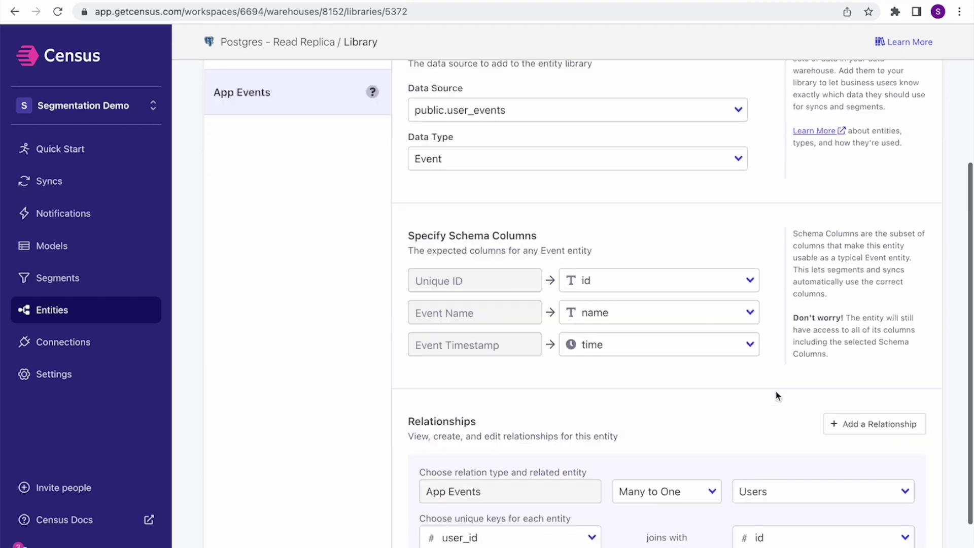
left_click(877, 114)
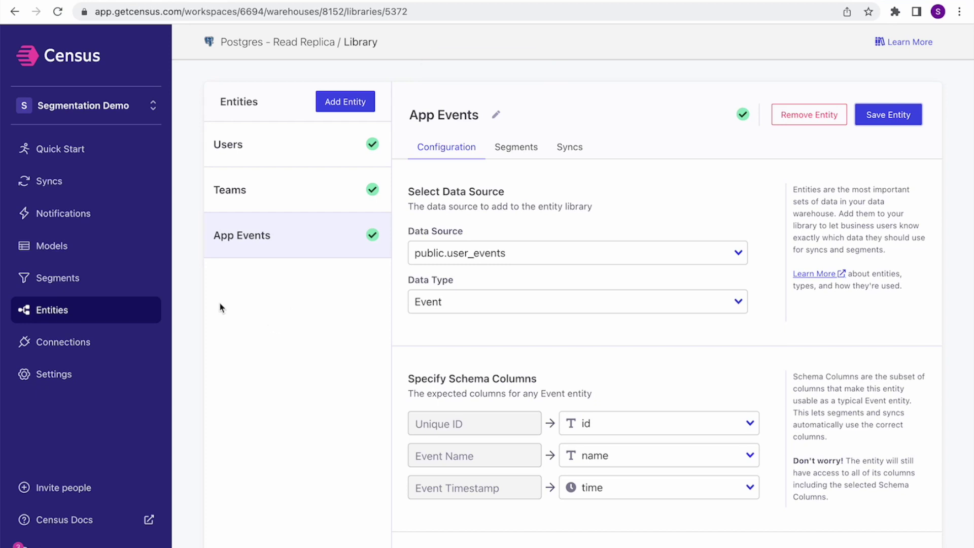
Step: Create a new segment on the Users entity named 'High Value Users'
left_click(46, 278)
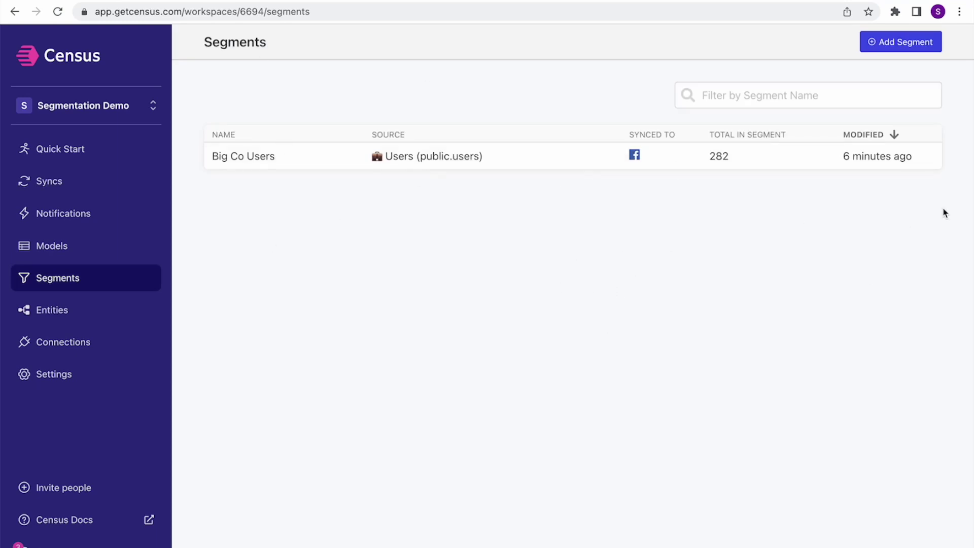
left_click(931, 46)
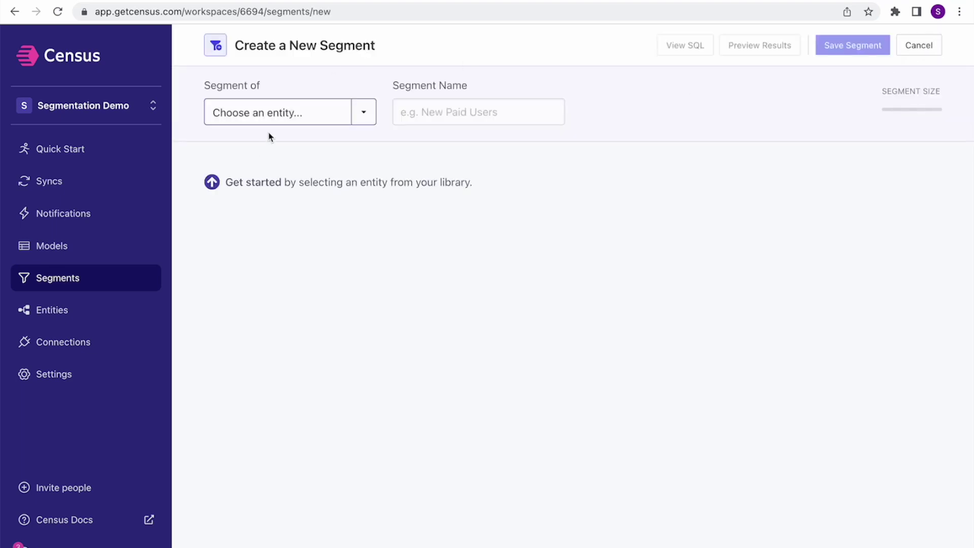
left_click(282, 122)
left_click(272, 148)
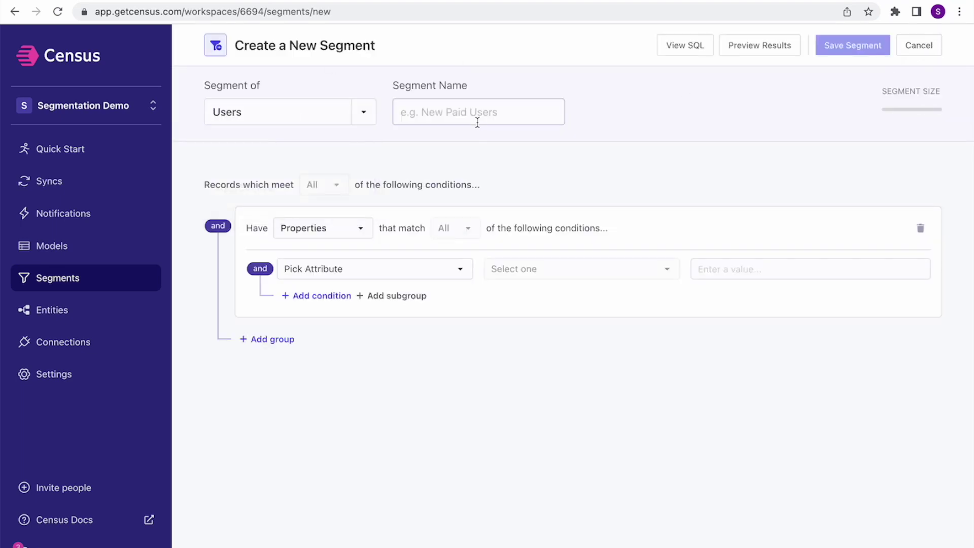
type("High V")
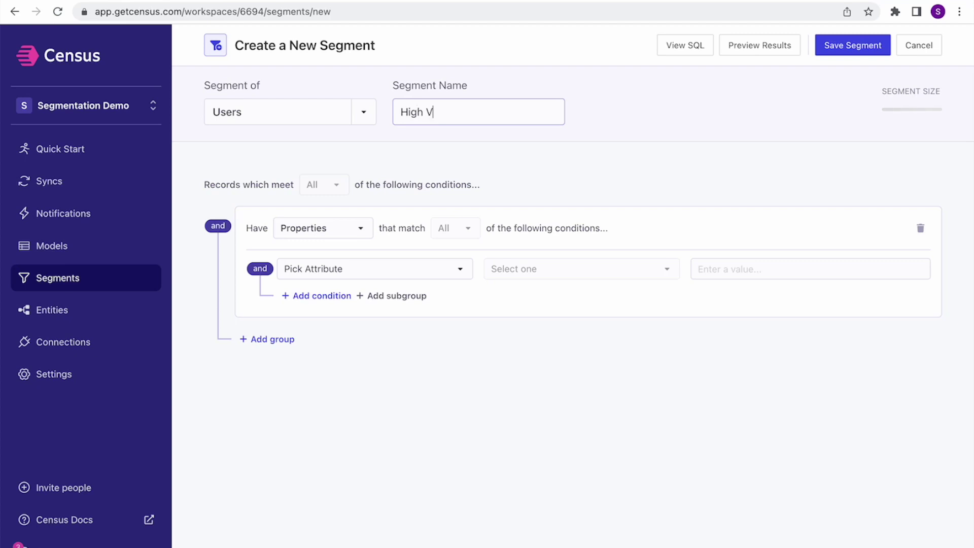
type("alue Users")
left_click(674, 163)
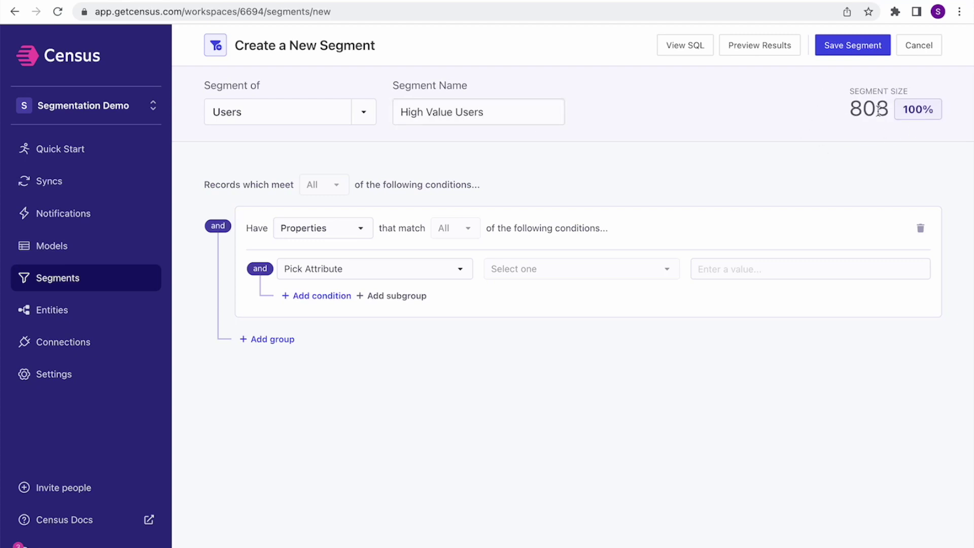
Step: Add a filter requiring the user's email to be not blank
left_click(403, 266)
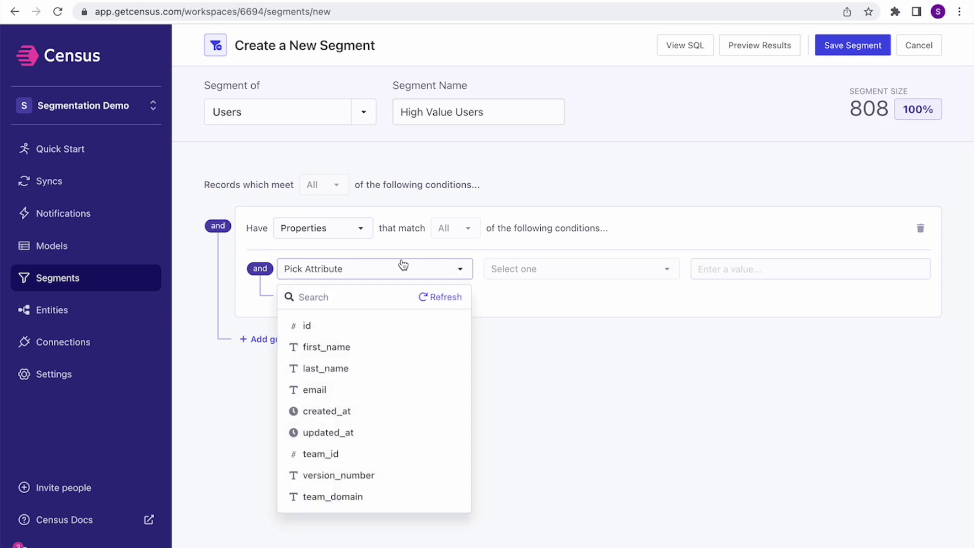
left_click(376, 389)
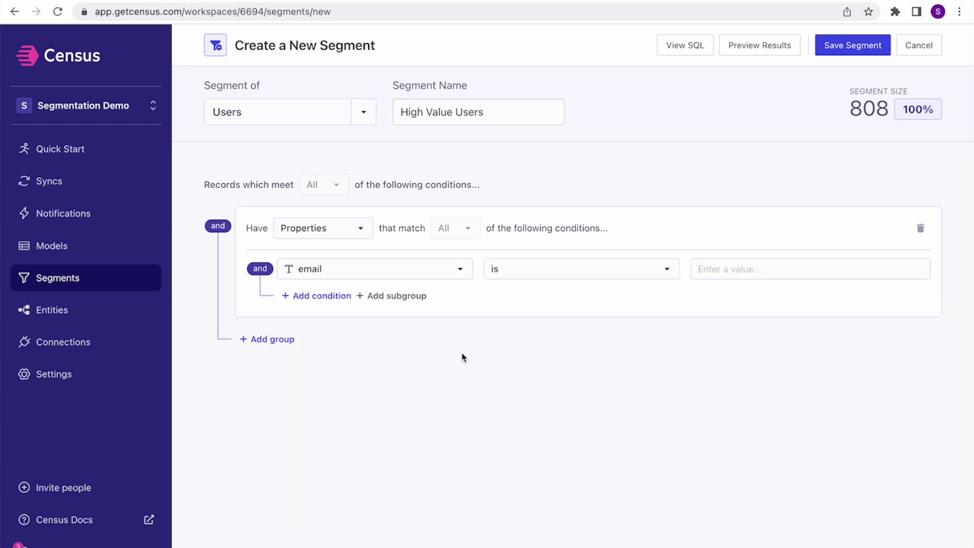
left_click(573, 278)
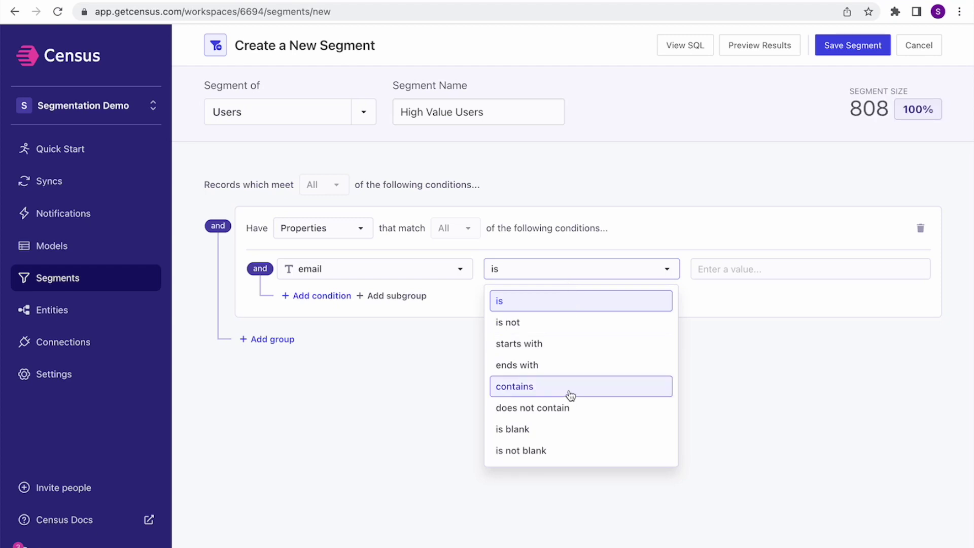
left_click(558, 430)
left_click(680, 273)
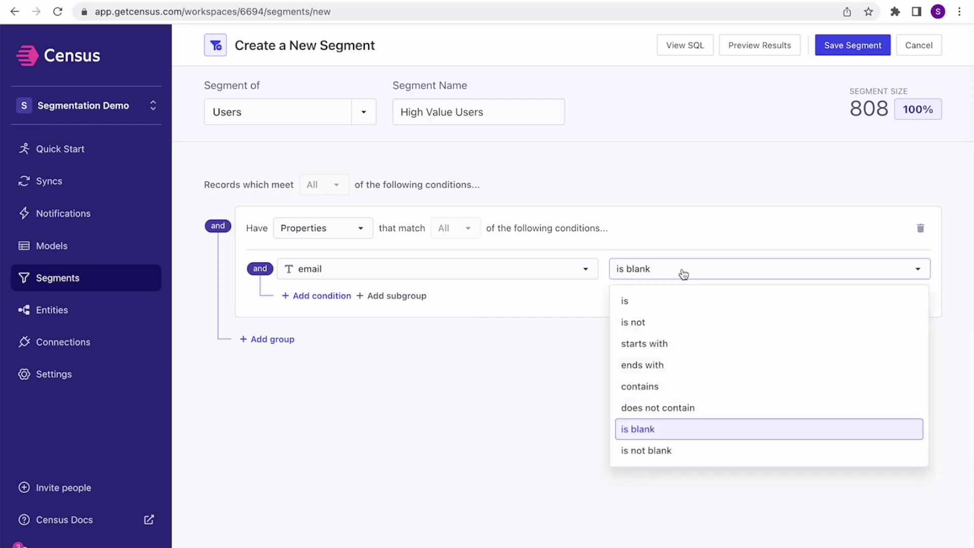
left_click(650, 455)
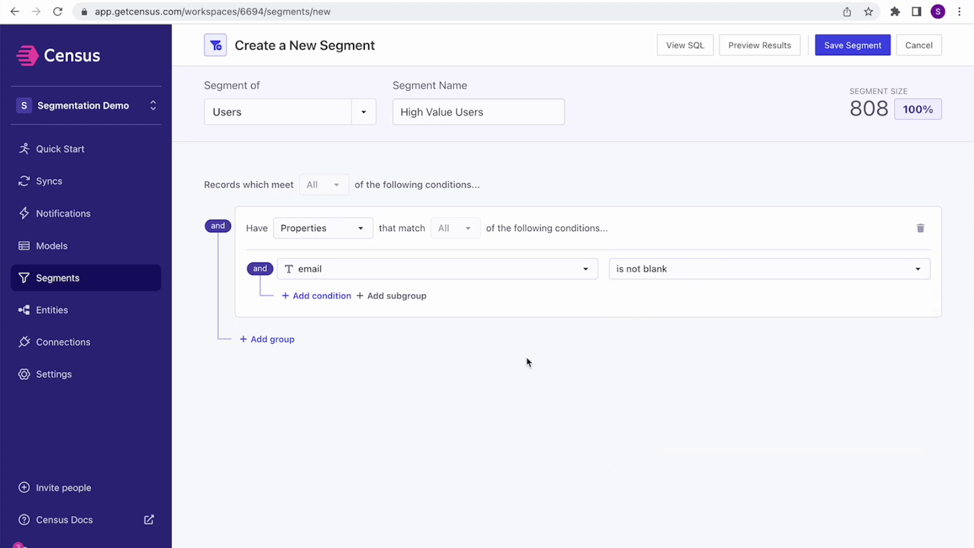
Step: Add a Teams condition group requiring active_user_count greater than 10
left_click(275, 341)
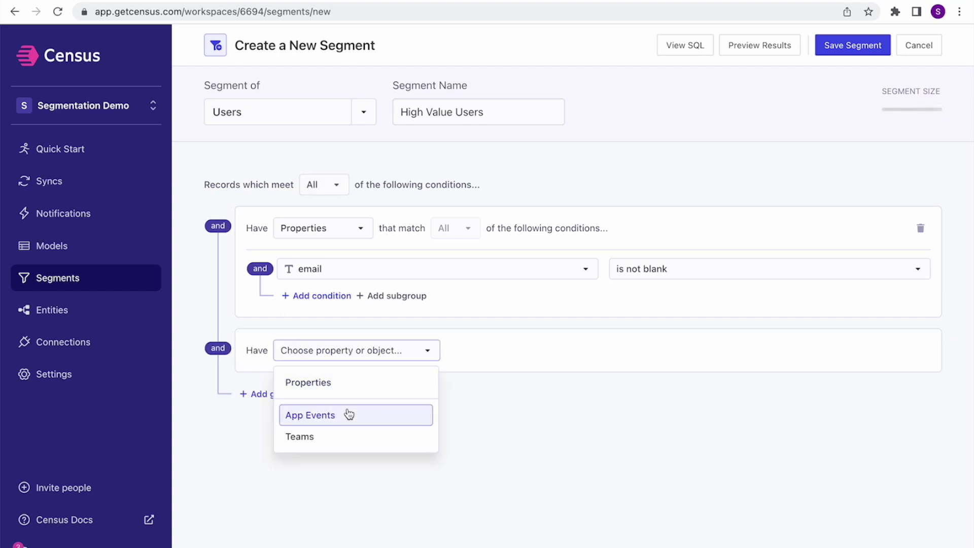
left_click(340, 437)
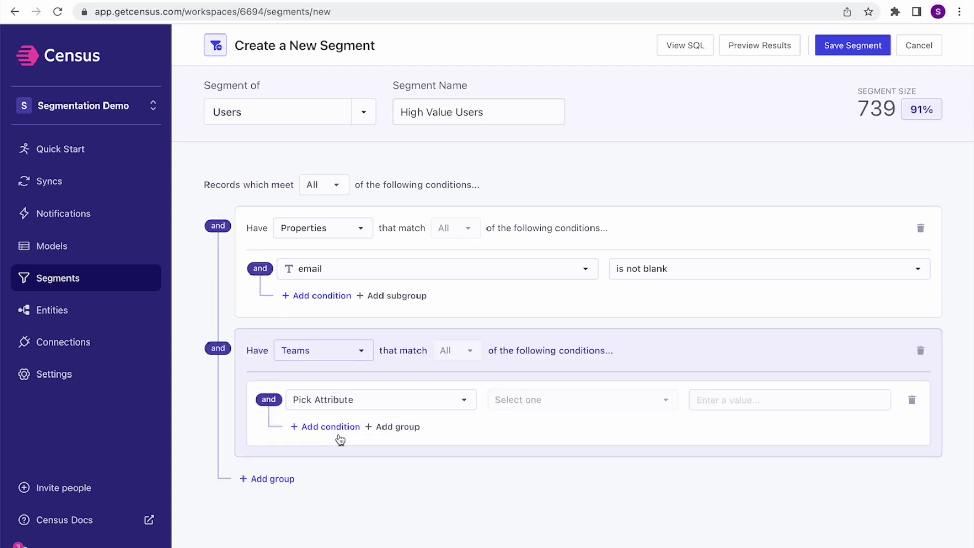
left_click(445, 402)
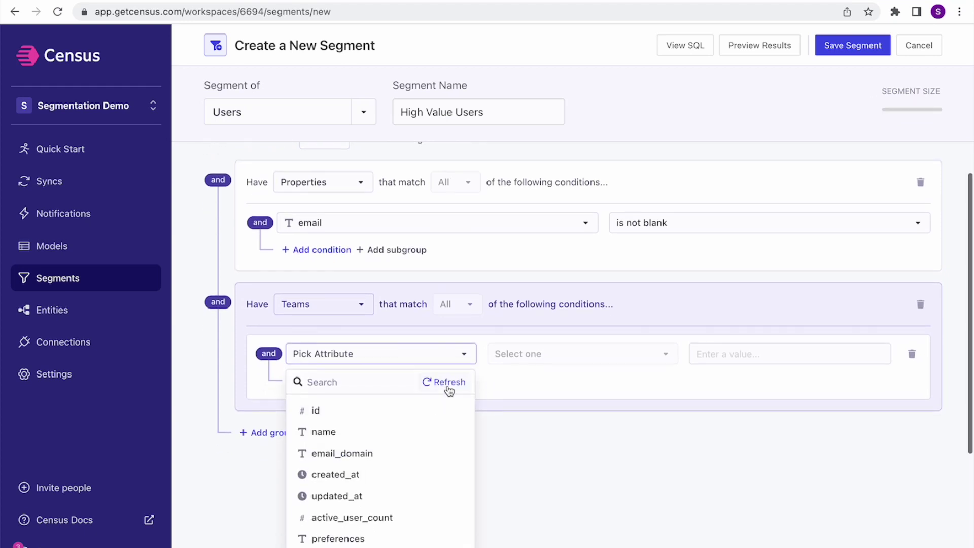
left_click(408, 518)
left_click(640, 366)
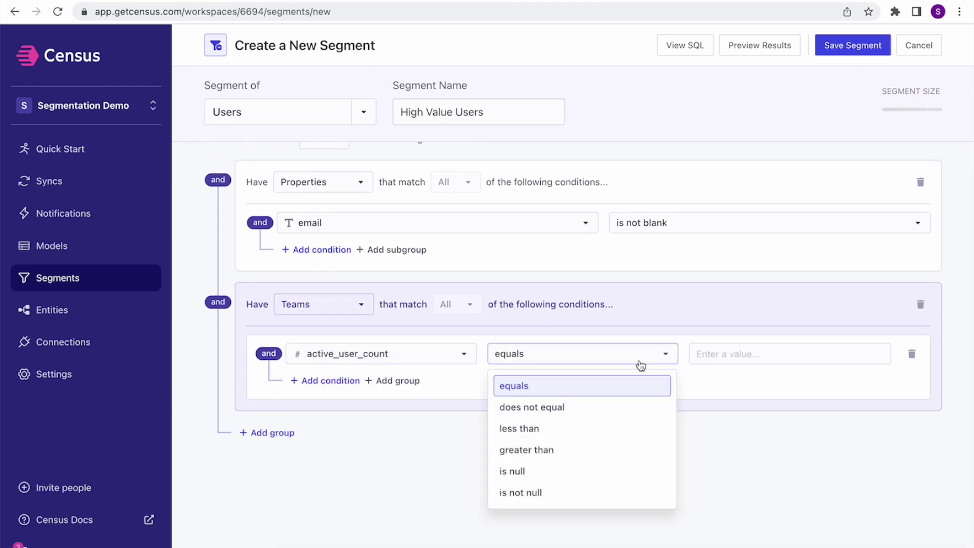
left_click(602, 450)
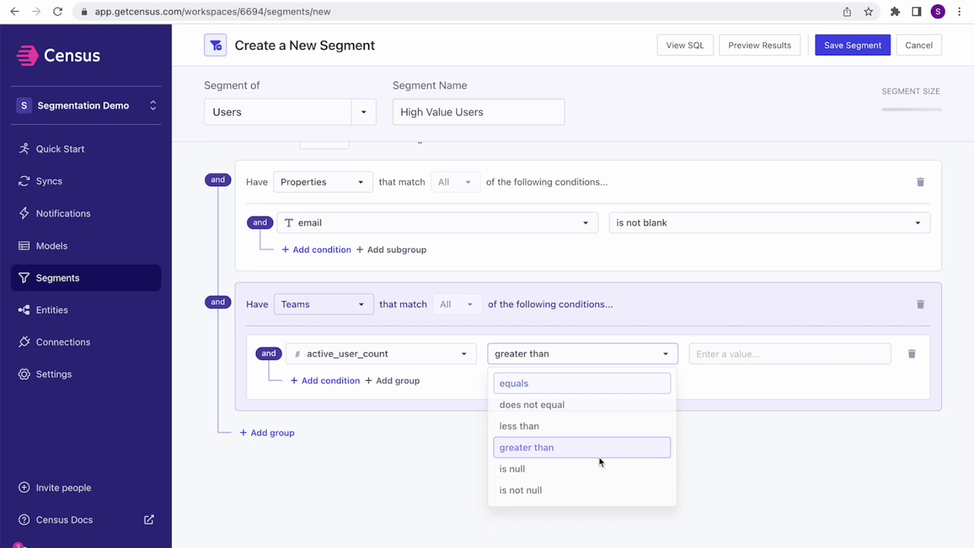
left_click(761, 354)
type("10")
left_click(708, 436)
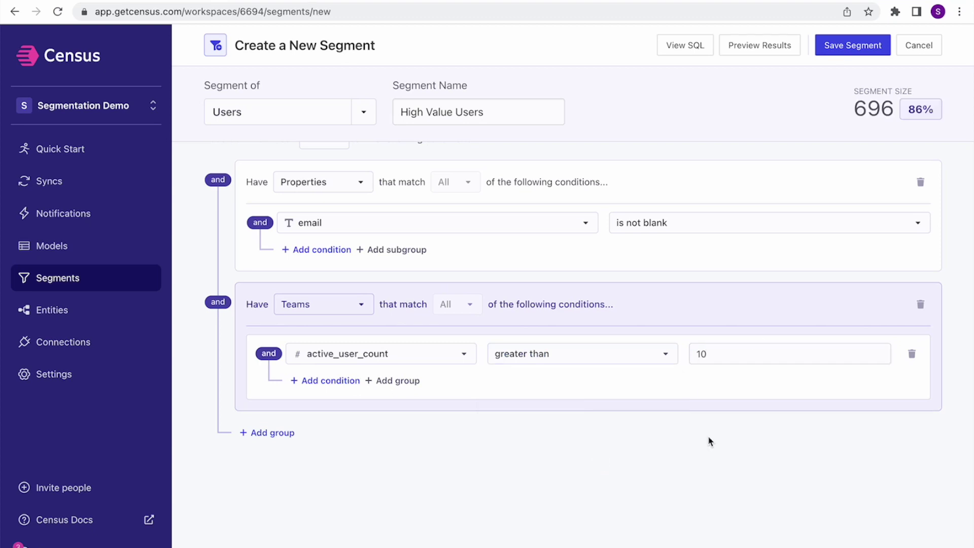
left_click(282, 433)
Step: Set the new group to App Events, restricted to the event named 'New Canvas'
left_click(326, 507)
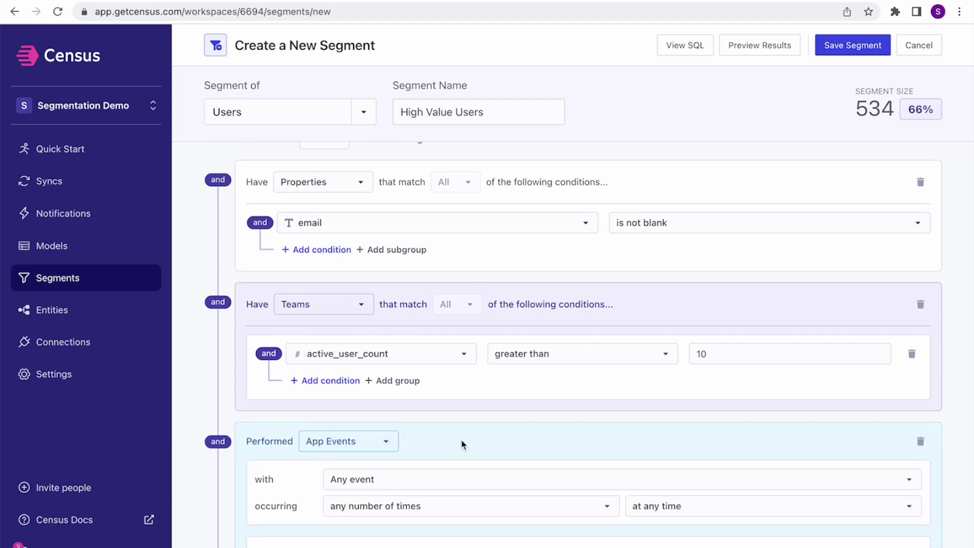
scroll(462, 444, "down", 4)
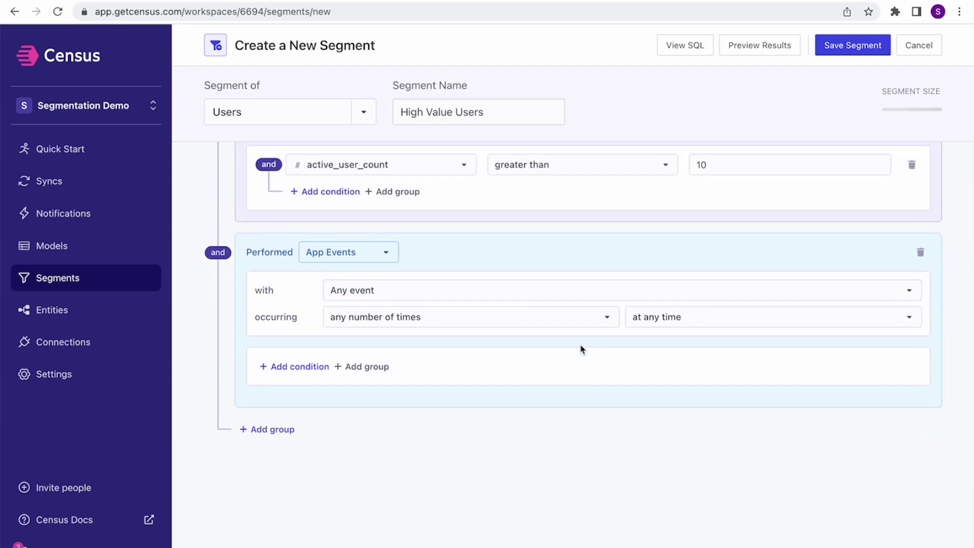
left_click(500, 293)
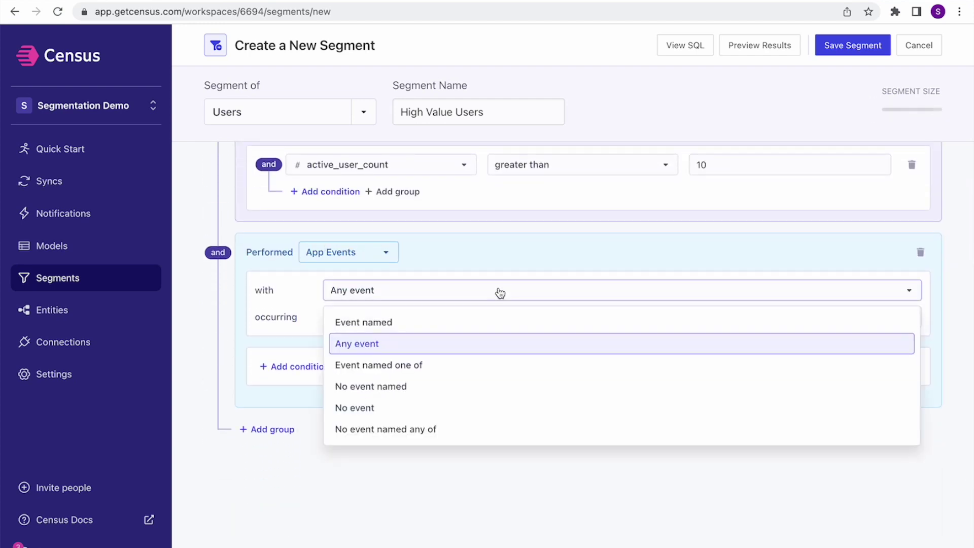
left_click(476, 322)
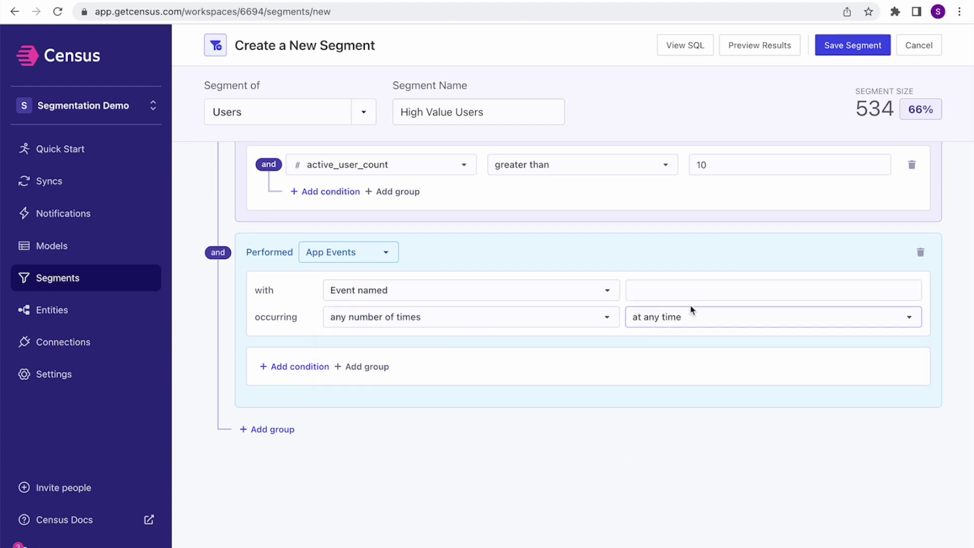
left_click(690, 295)
type("New C")
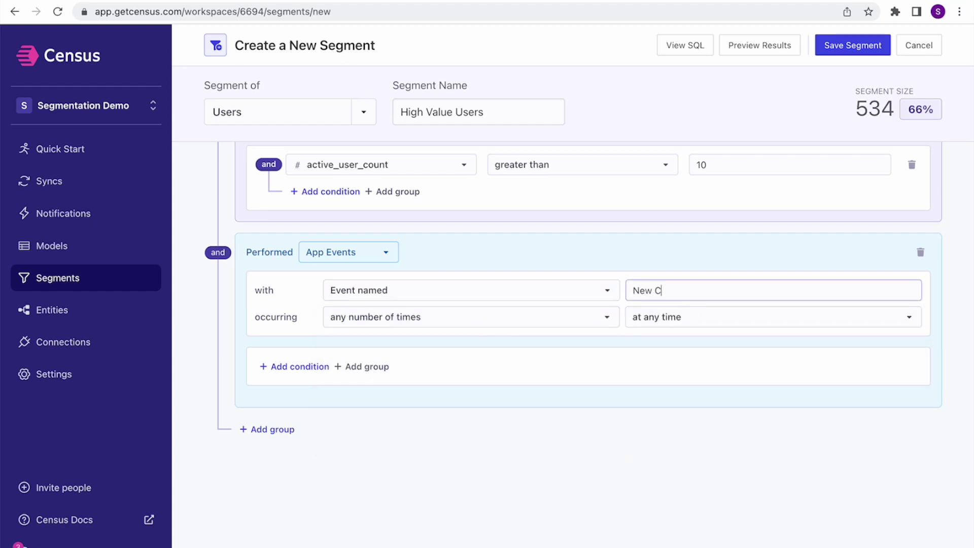
type("anvas")
left_click(709, 231)
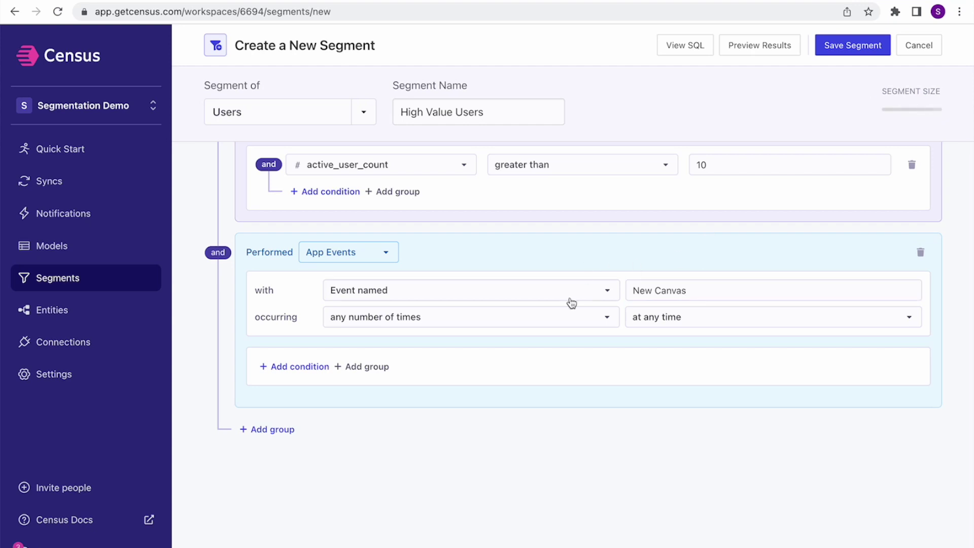
Step: Require the New Canvas event at least 2 times within the last 30 days
left_click(568, 318)
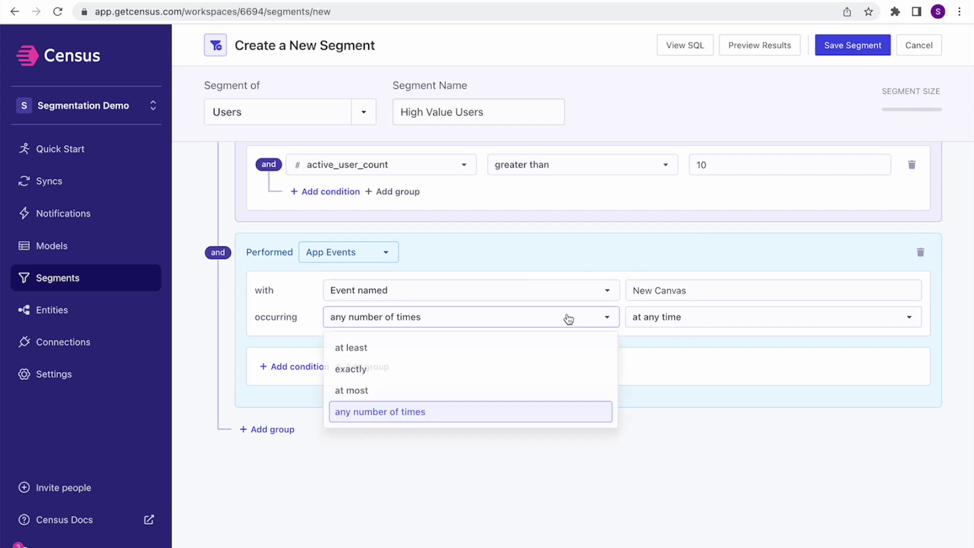
left_click(556, 350)
double_click(607, 317)
type("2")
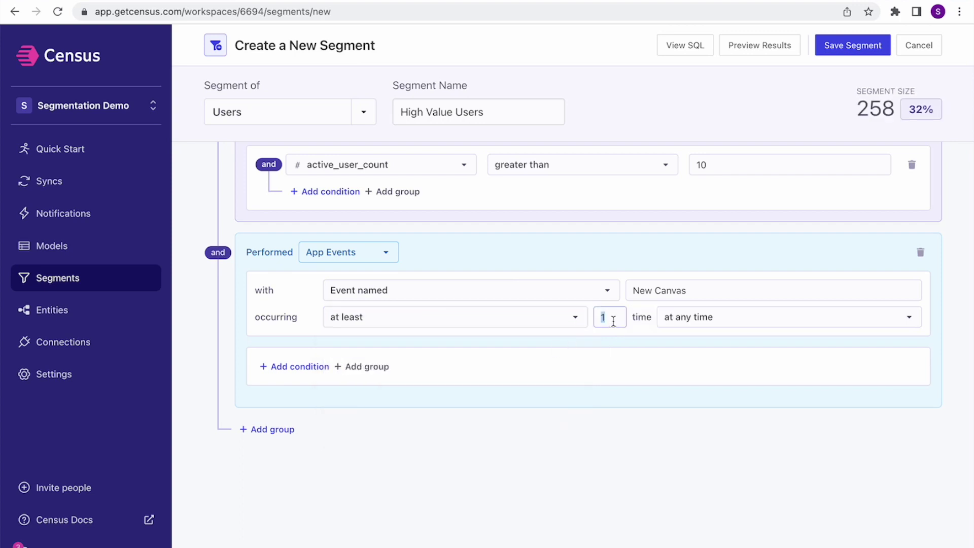
left_click(688, 327)
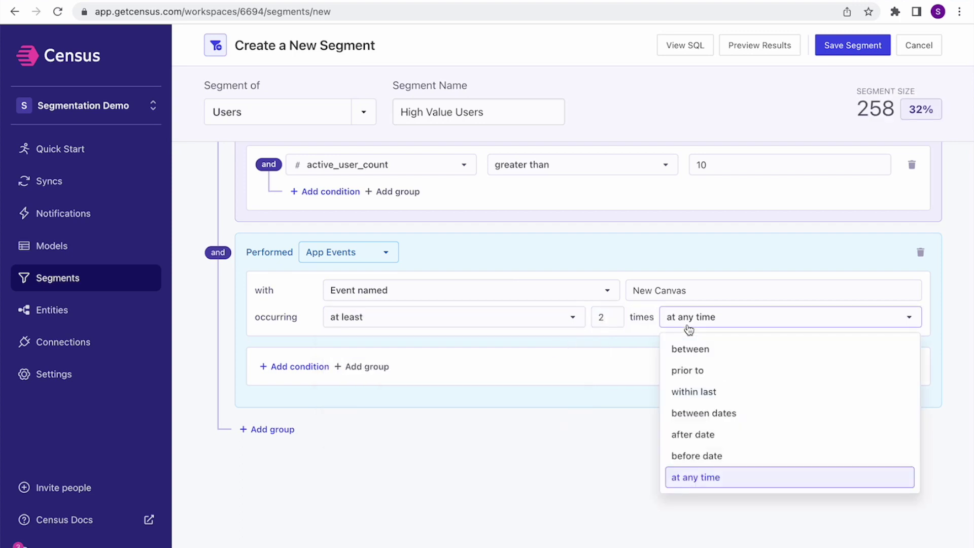
left_click(709, 392)
left_click(894, 310)
type("30")
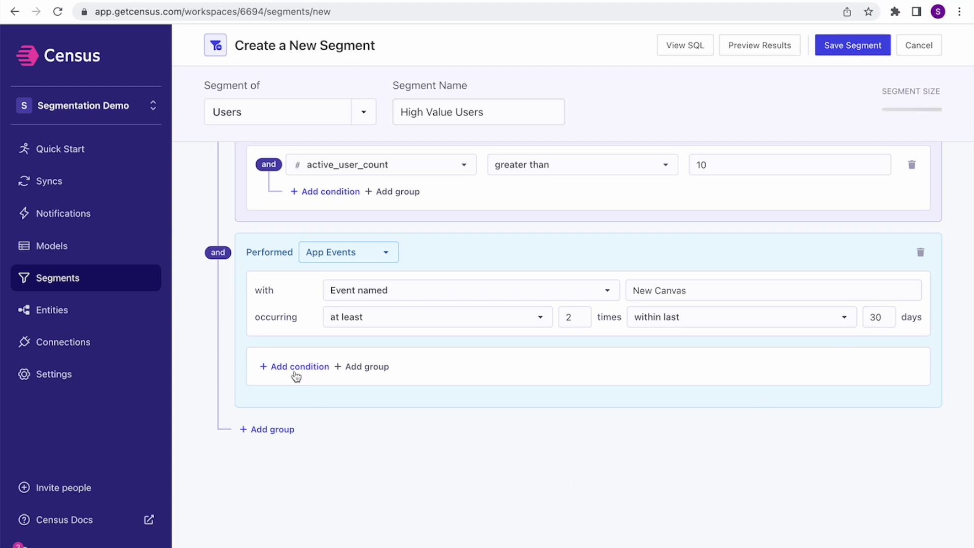
scroll(593, 474, "up", 4)
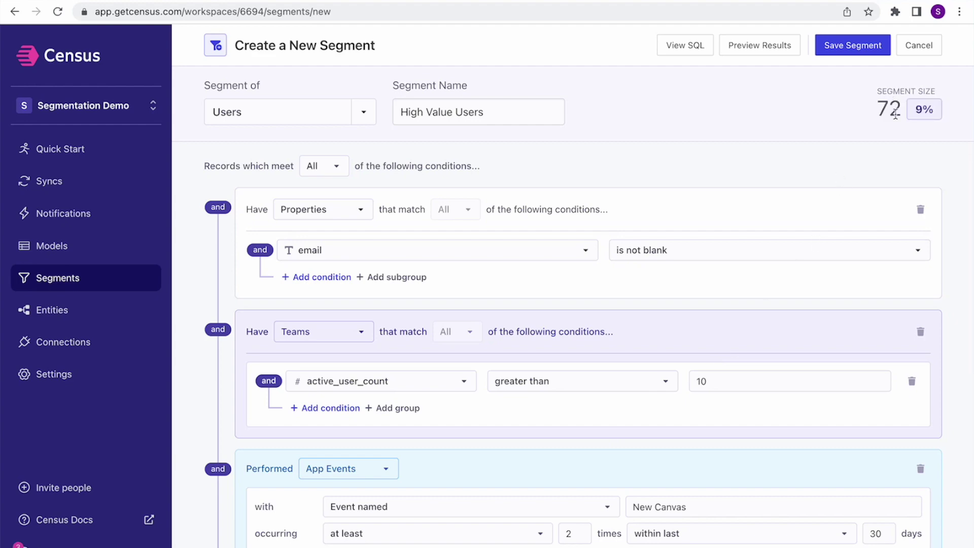
Step: Save the High Value Users segment and start a new sync from its Syncs tab
scroll(905, 163, "up", 10)
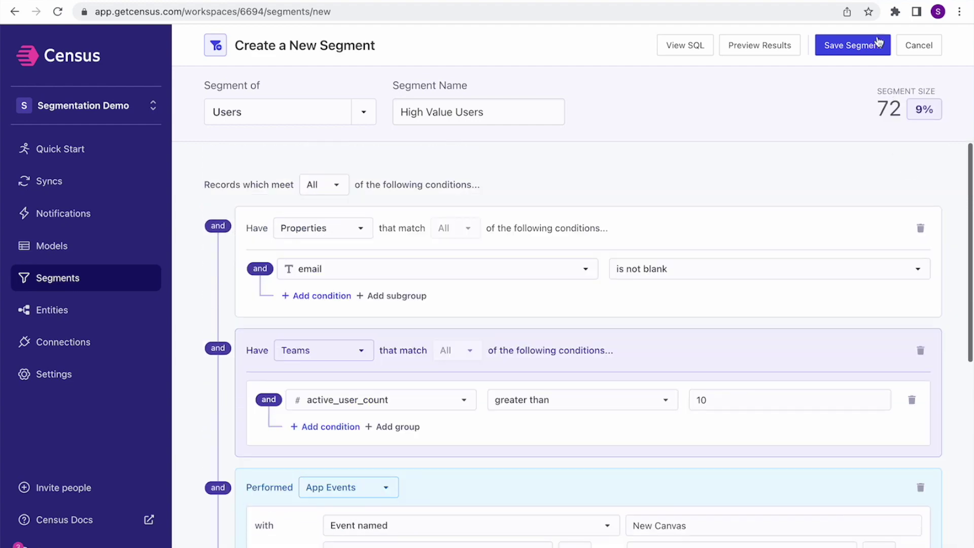
left_click(852, 47)
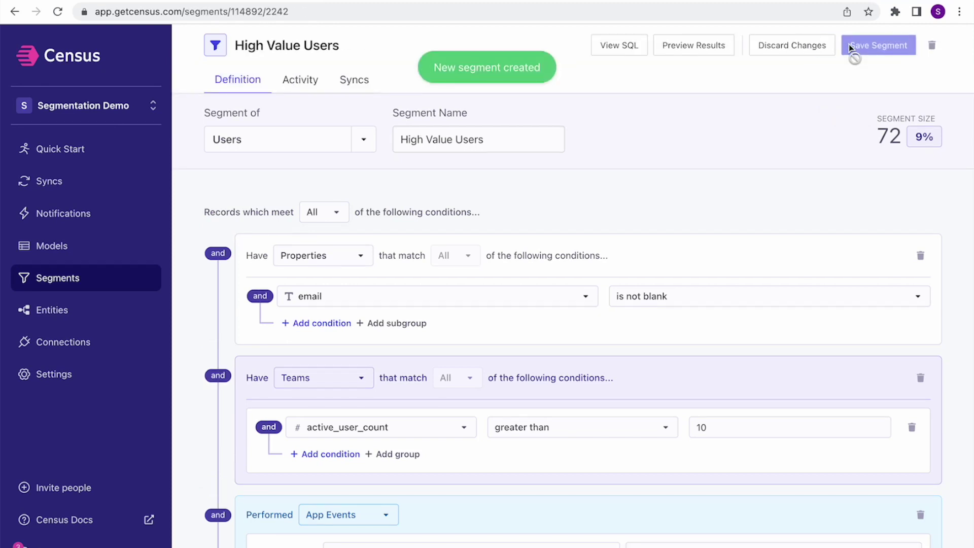
left_click(340, 80)
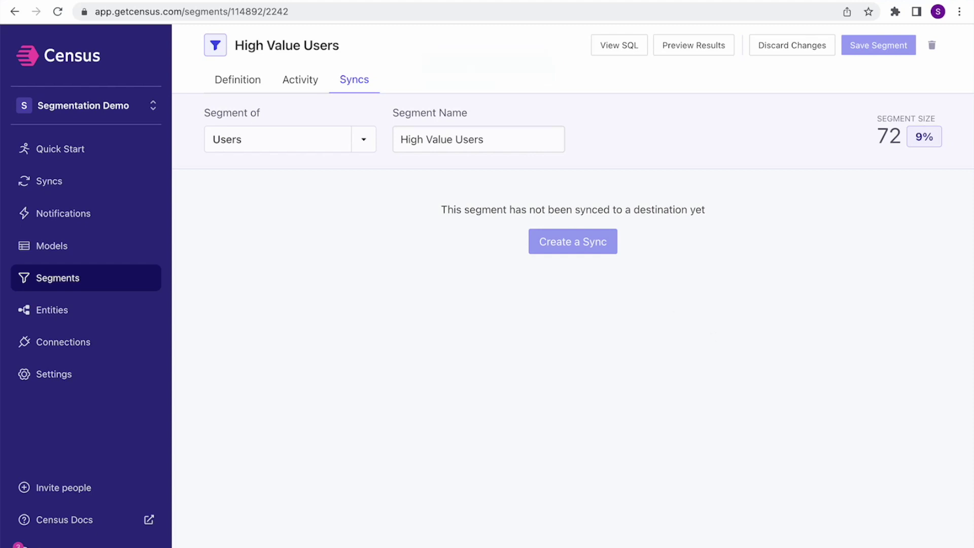
left_click(580, 241)
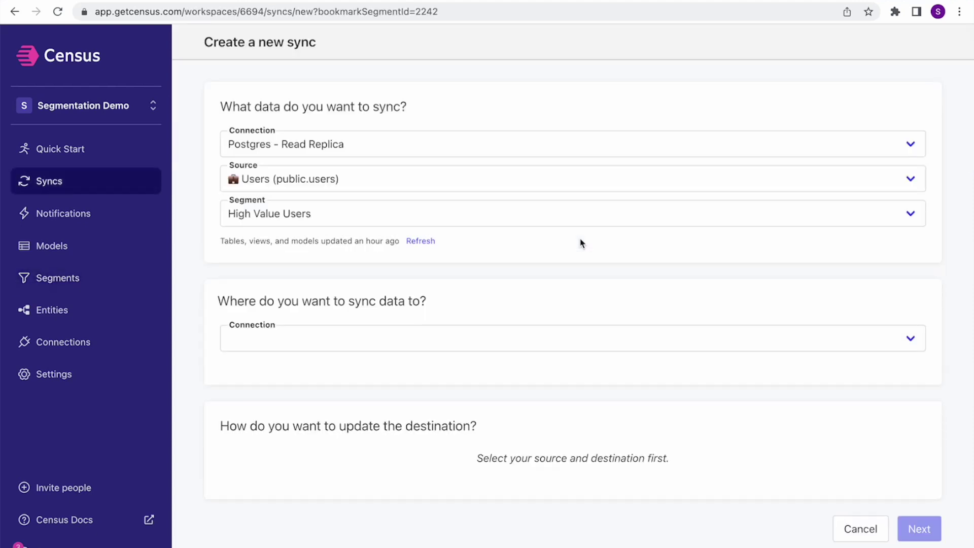
Step: Set the sync destination to a Facebook Ads Custom Audience
left_click(378, 341)
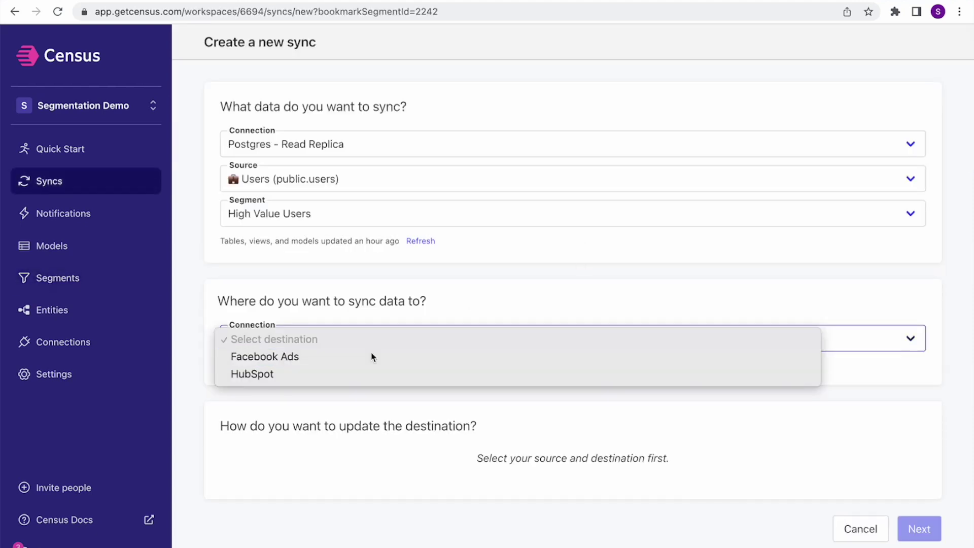
left_click(372, 357)
left_click(365, 380)
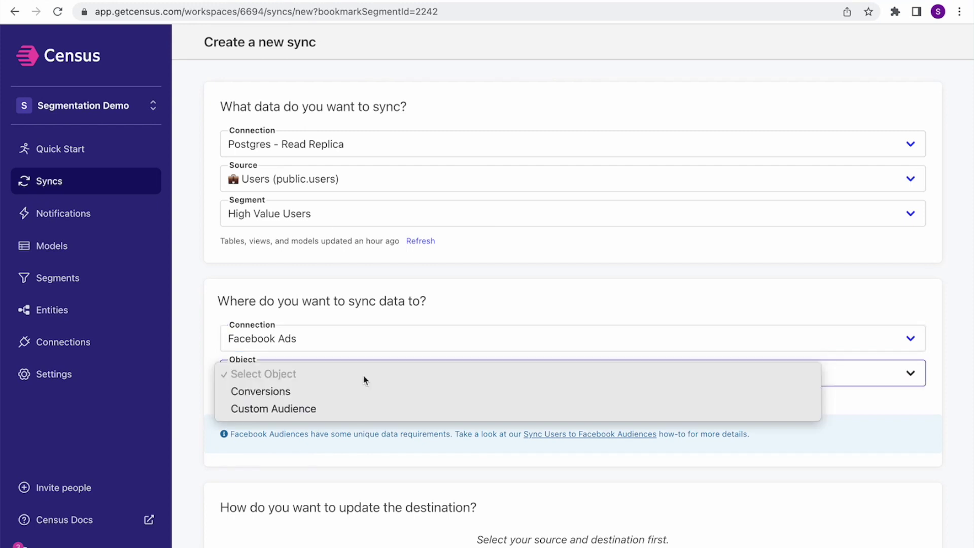
left_click(357, 412)
Step: Identify audience members by Email, taken from the email source column
scroll(357, 412, "down", 2)
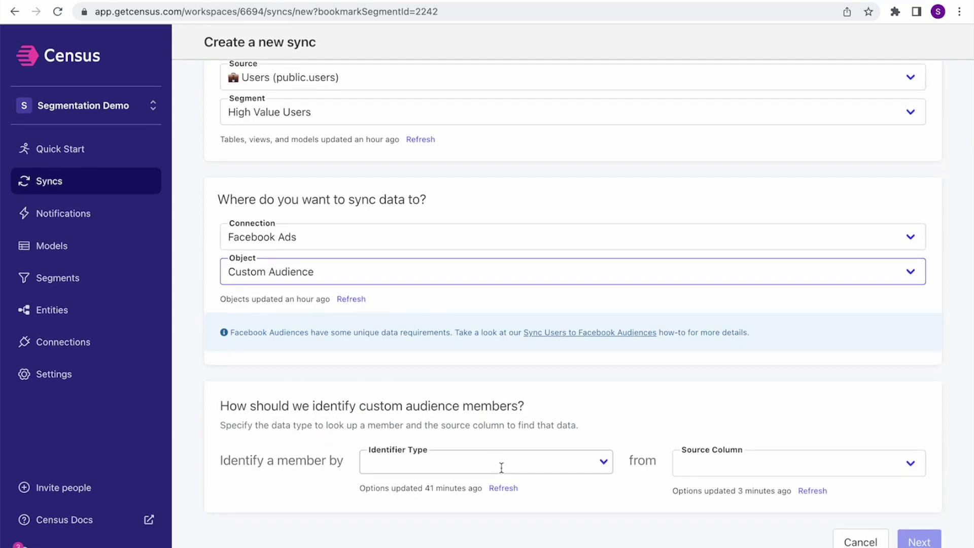
left_click(501, 466)
left_click(492, 504)
left_click(740, 467)
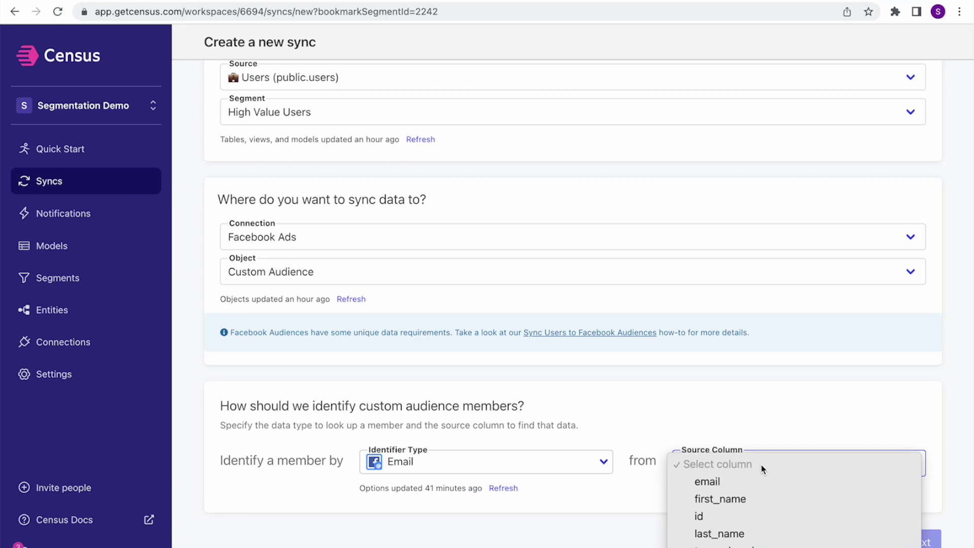
left_click(750, 483)
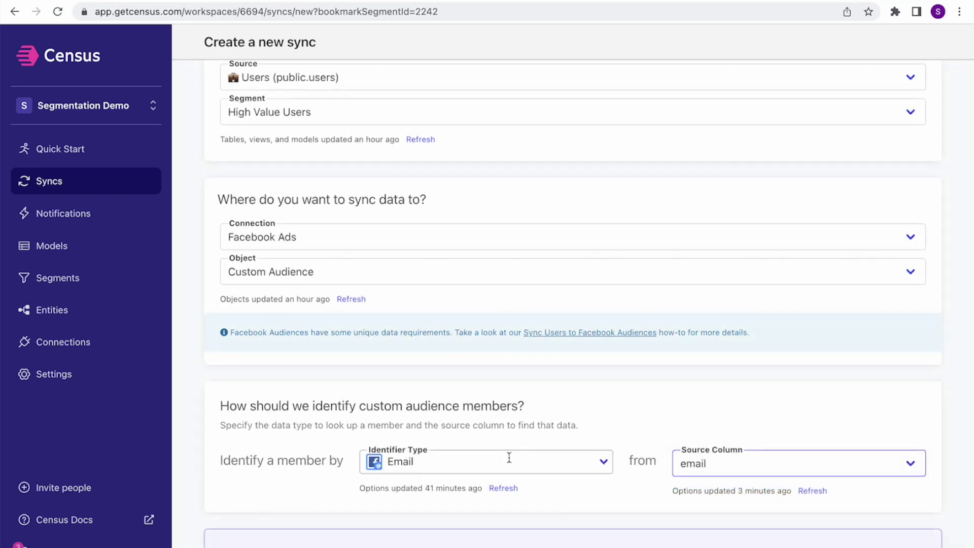
Step: Choose to create a brand-new audience list instead of an existing one
scroll(509, 456, "down", 4)
left_click(443, 414)
scroll(443, 416, "down", 1)
scroll(443, 417, "down", 1)
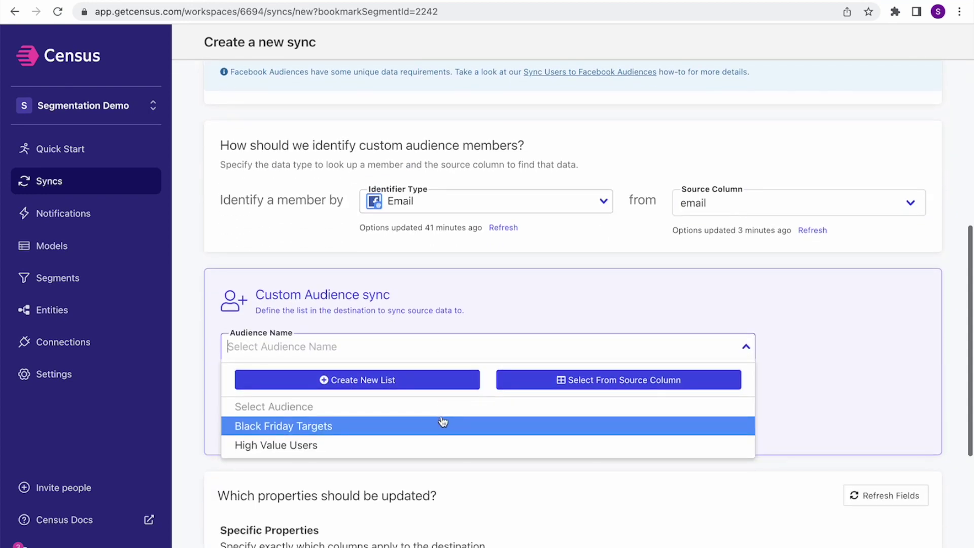
left_click(376, 378)
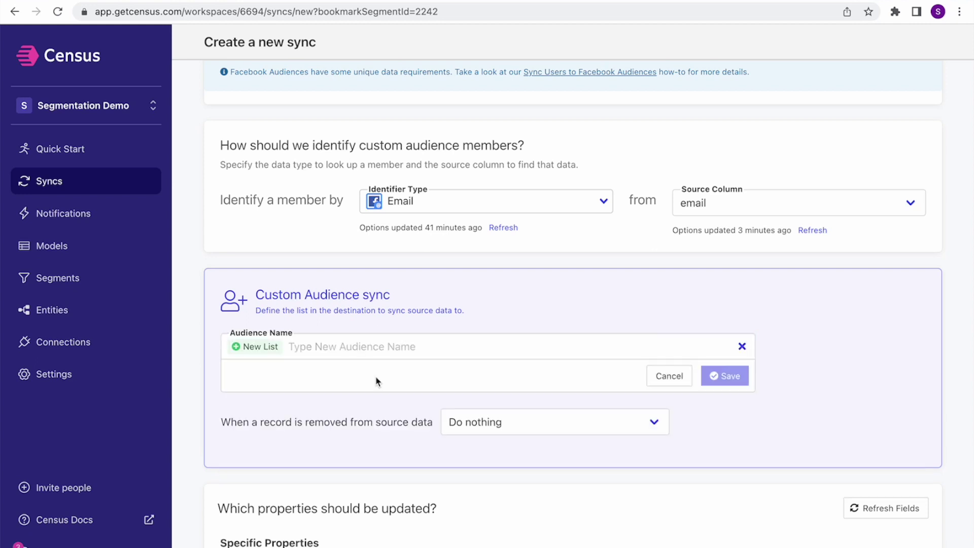
Step: Name the new audience 'High Value Target List' and save it
left_click(375, 349)
type("High ")
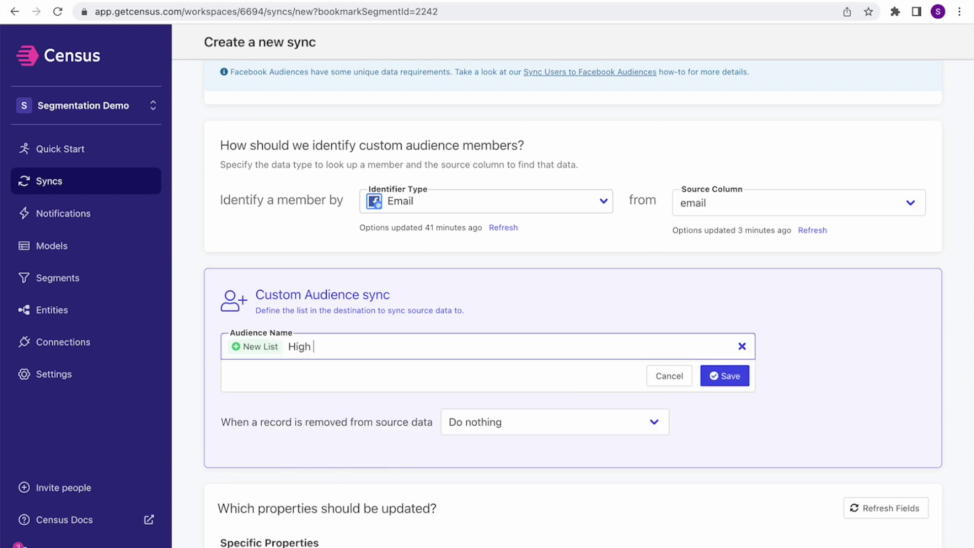
type("Value Tar")
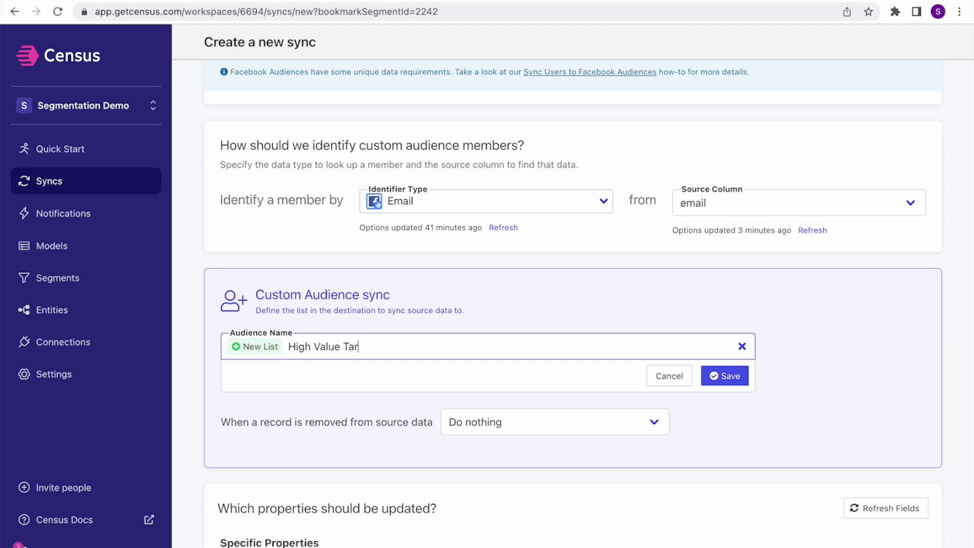
type("get List")
left_click(723, 379)
Step: Remove records dropped from the source, map all matching fields, and continue to confirmation
scroll(737, 447, "down", 5)
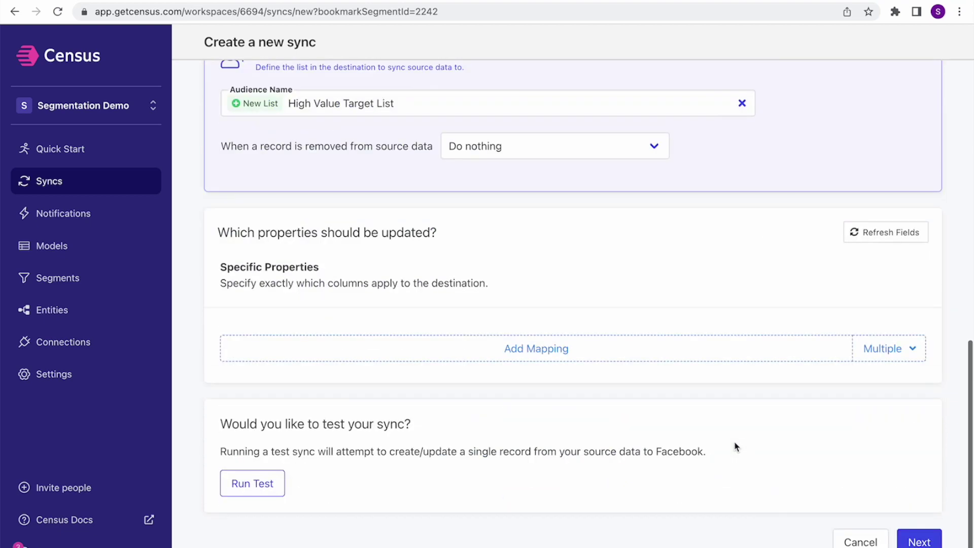
left_click(550, 153)
left_click(554, 168)
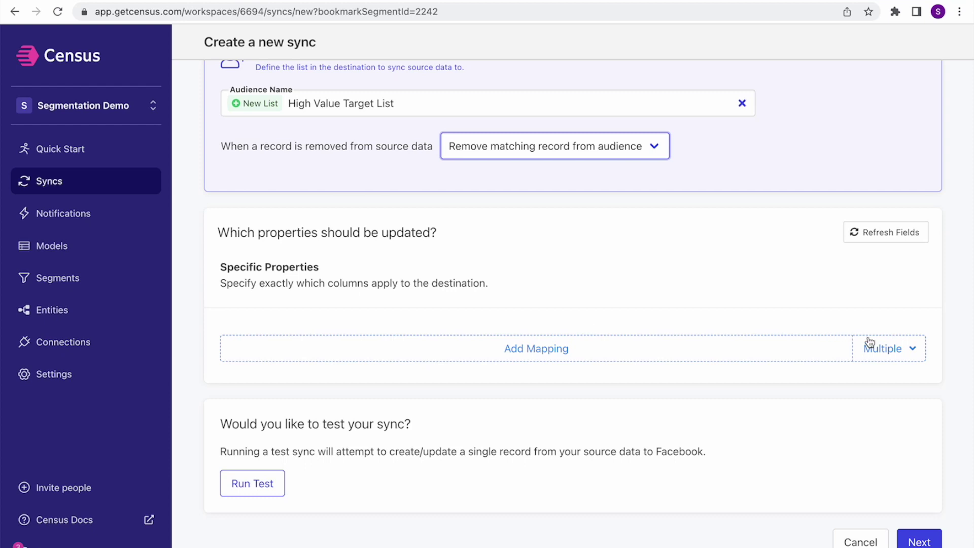
left_click(908, 357)
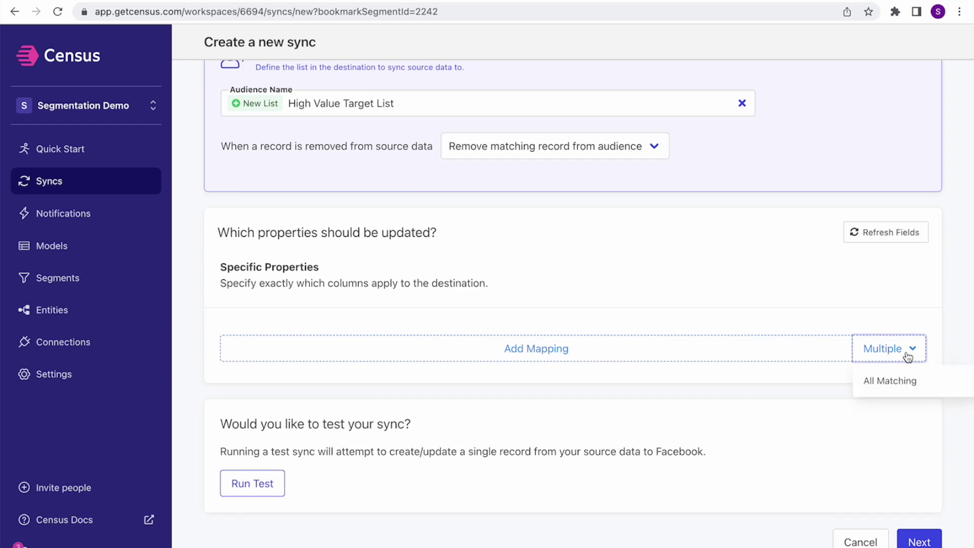
left_click(901, 382)
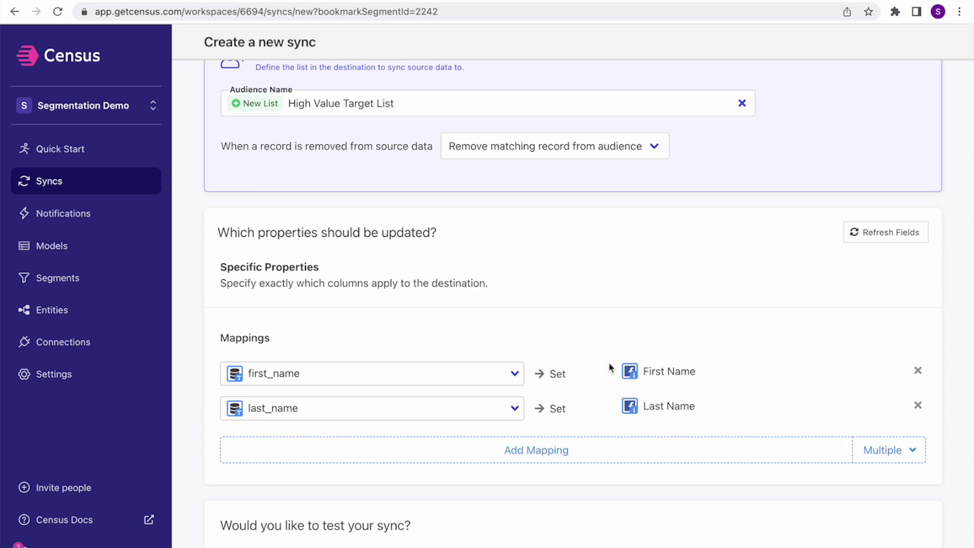
scroll(628, 386, "down", 2)
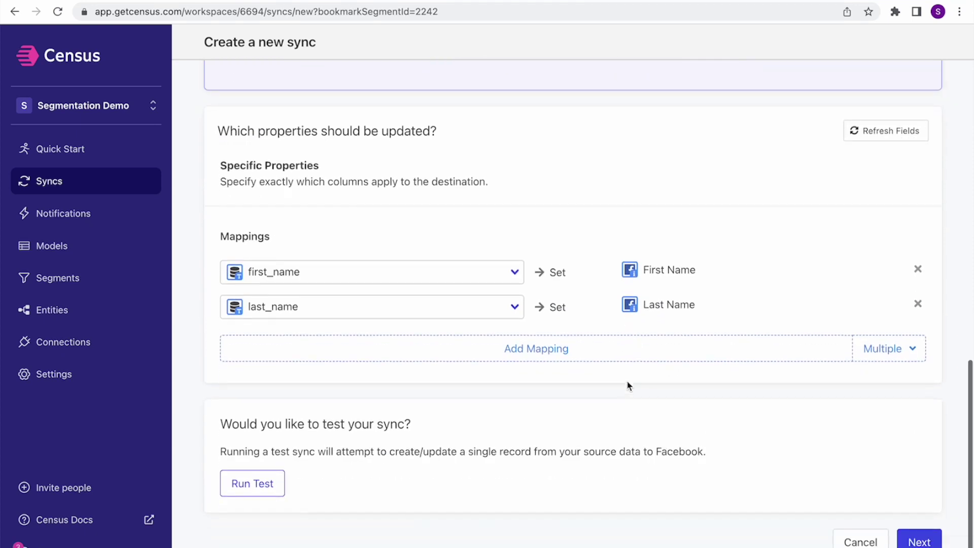
left_click(919, 539)
Step: Enable running the sync immediately and create it
left_click(878, 356)
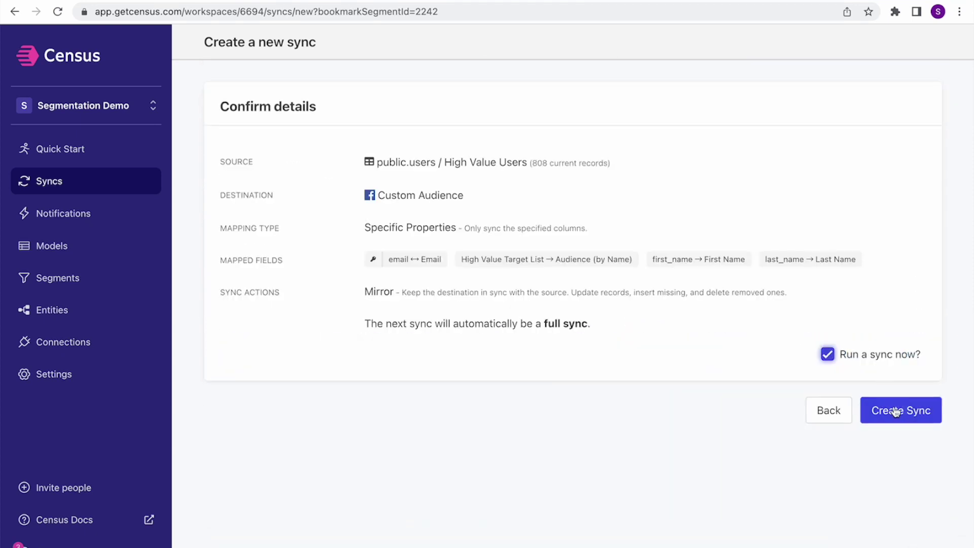
left_click(896, 412)
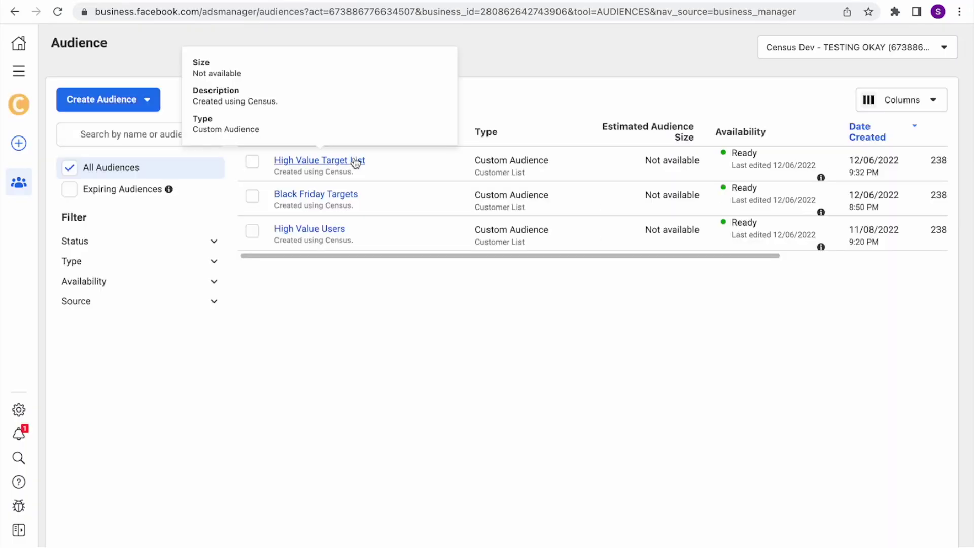
Step: Check that the Census-created 'High Value Target List' custom audience is marked Ready in Ads Manager
mouse_move(309, 160)
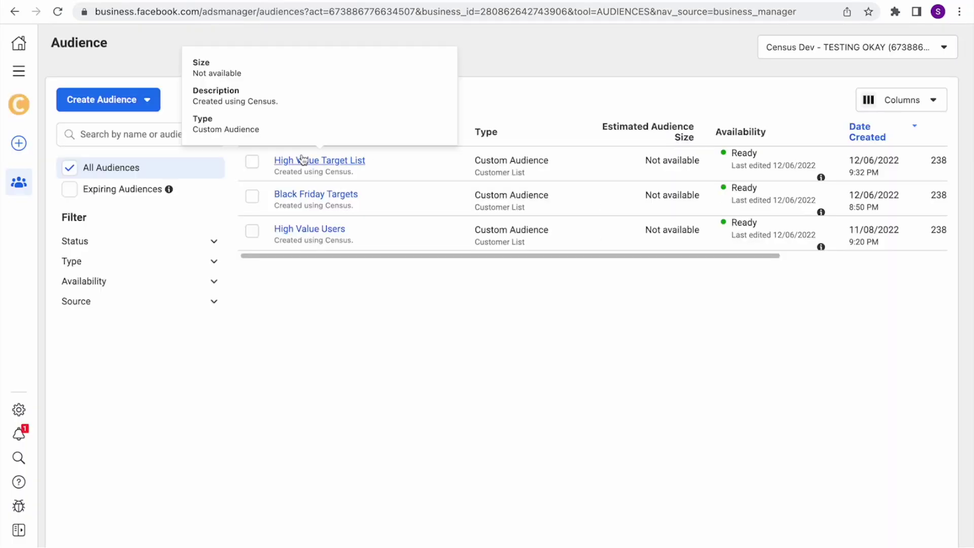